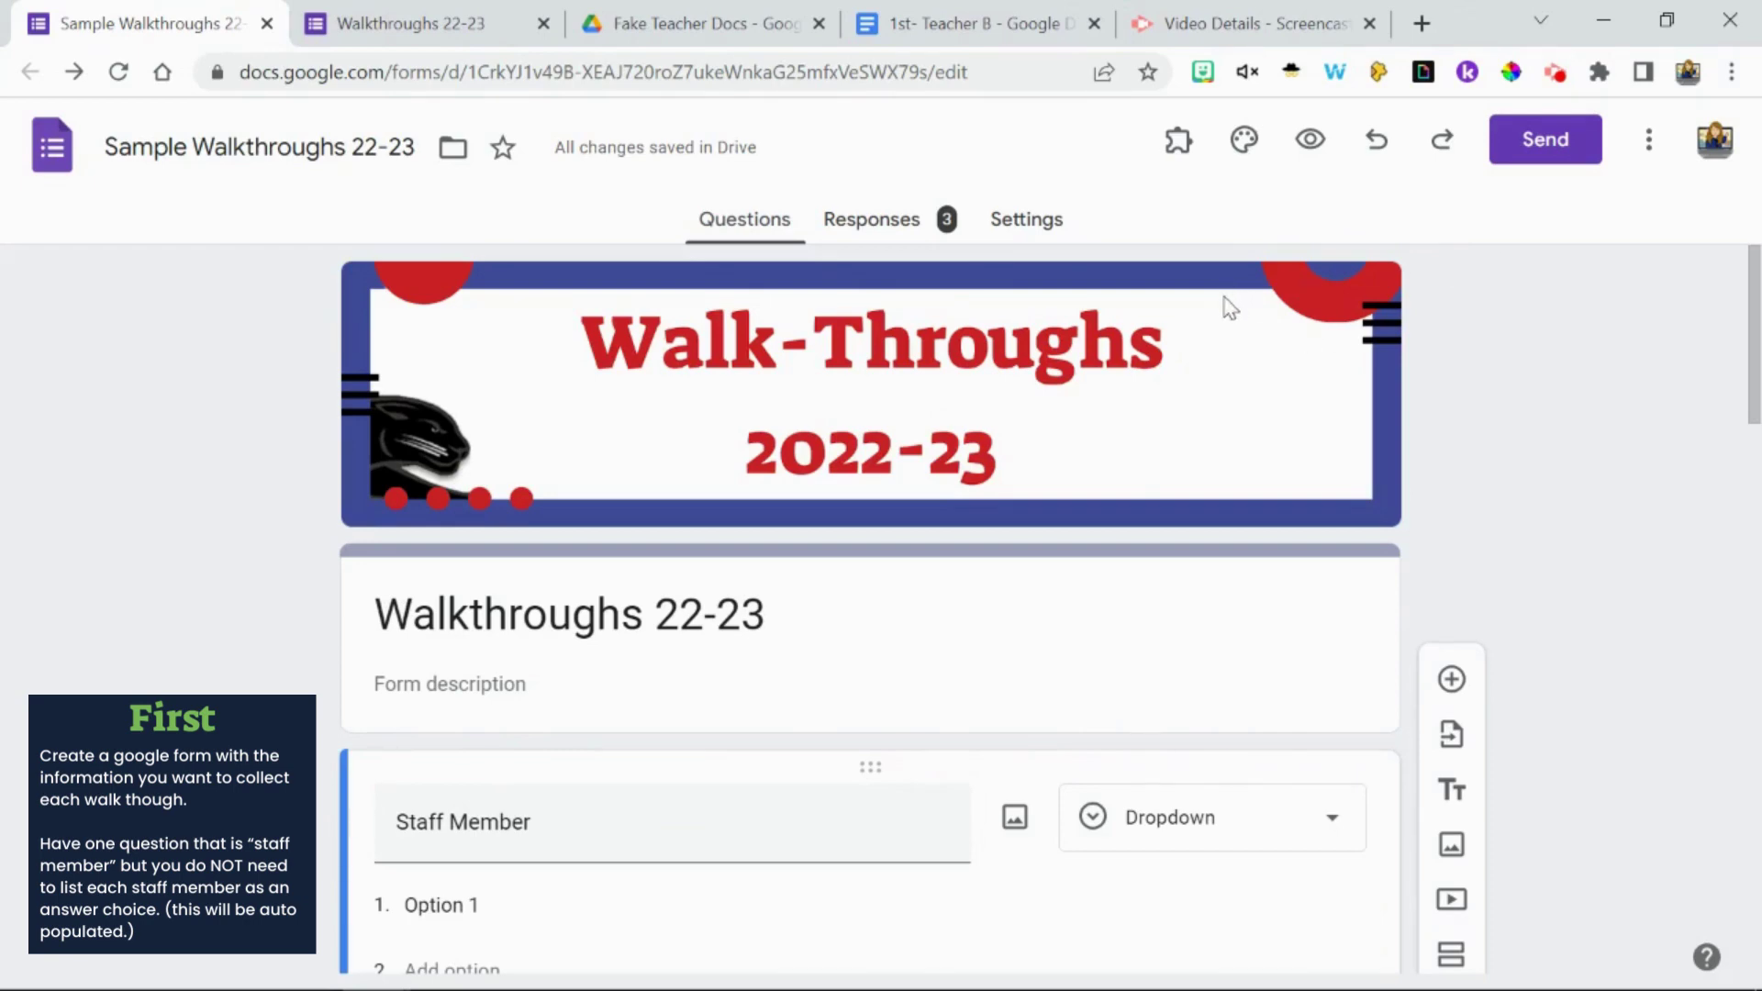
Step: Browse the Fake Teacher Docs folder and bring up the New menu to create an item
{"action": "scroll", "coordinate": [1221, 498], "scroll_direction": "down", "scroll_amount": 5}
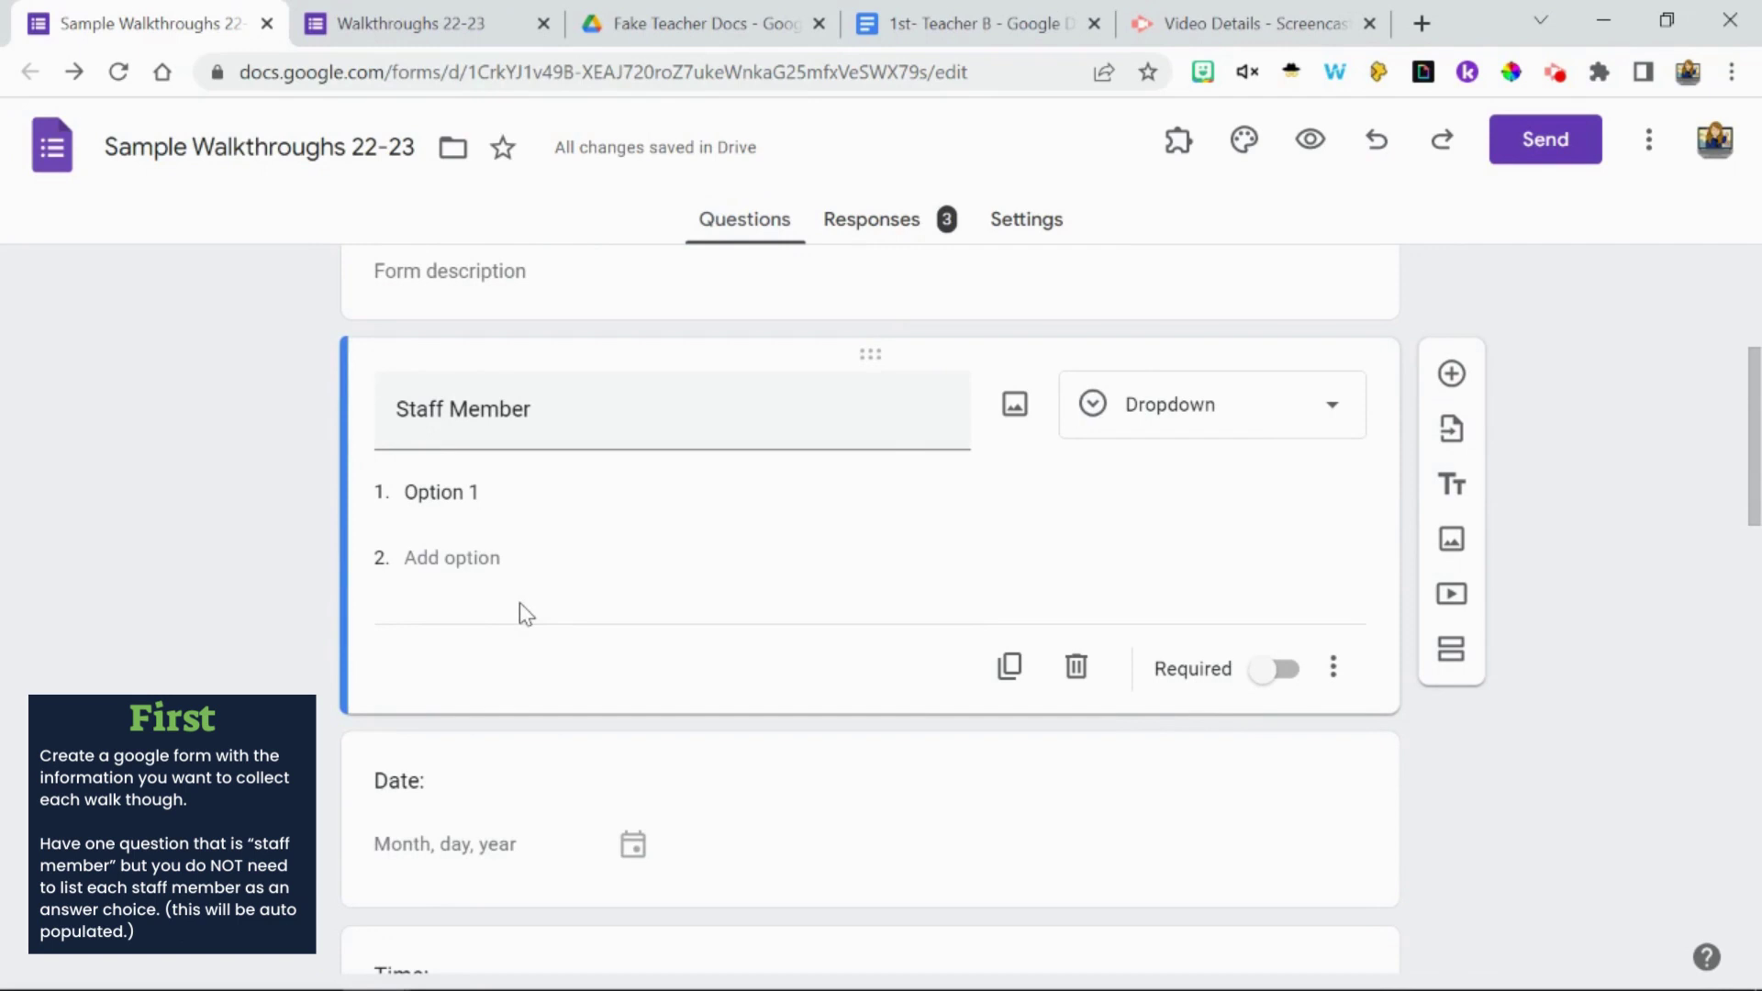
{"action": "scroll", "coordinate": [520, 602], "scroll_direction": "down", "scroll_amount": 6}
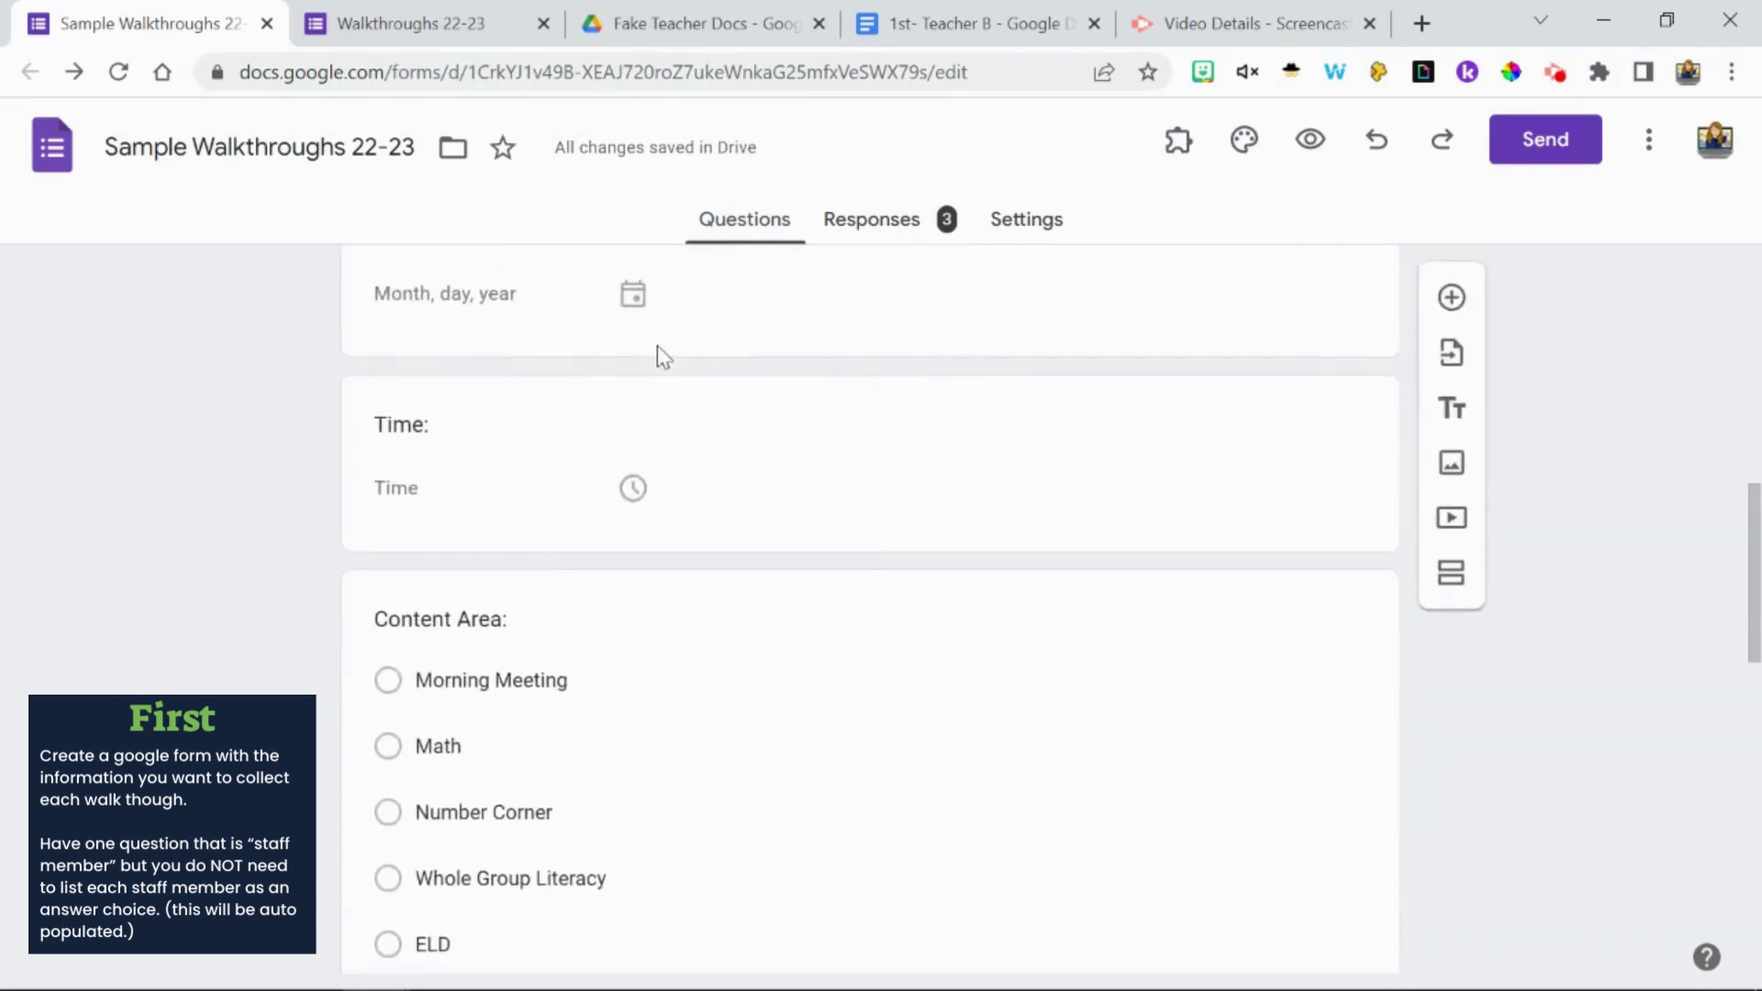
{"action": "scroll", "coordinate": [657, 354], "scroll_direction": "up", "scroll_amount": 1}
{"action": "scroll", "coordinate": [652, 472], "scroll_direction": "down", "scroll_amount": 14}
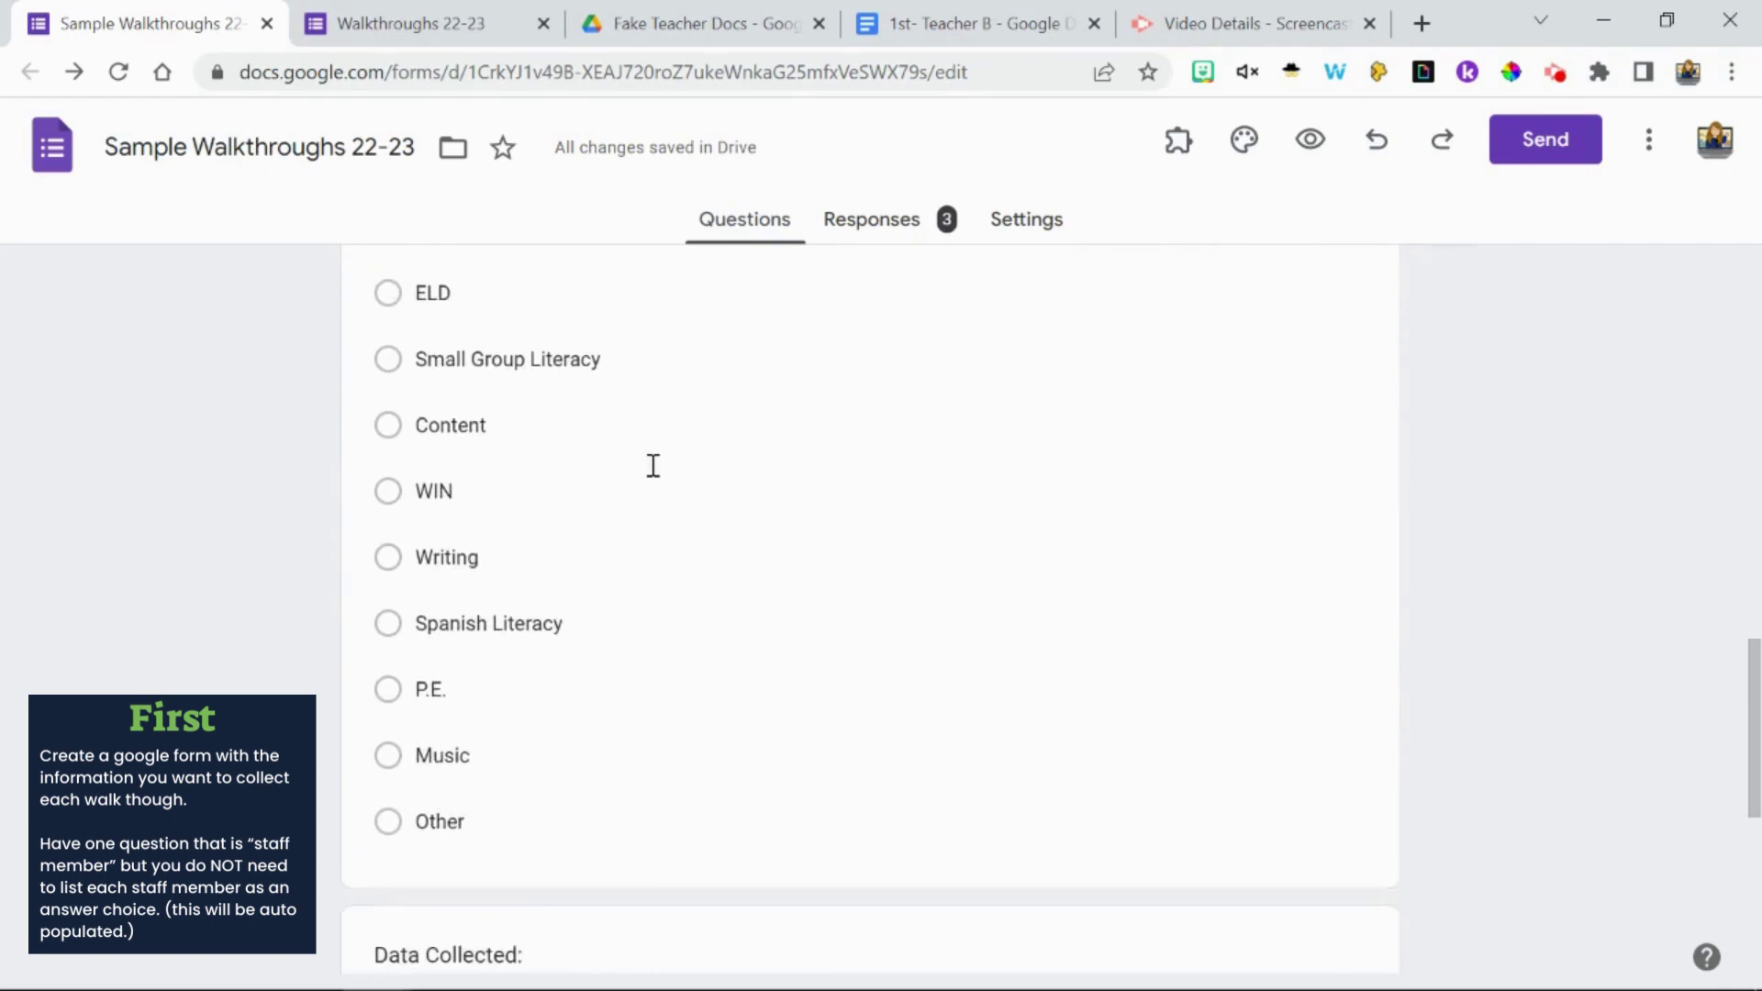
{"action": "scroll", "coordinate": [657, 487], "scroll_direction": "down", "scroll_amount": 1}
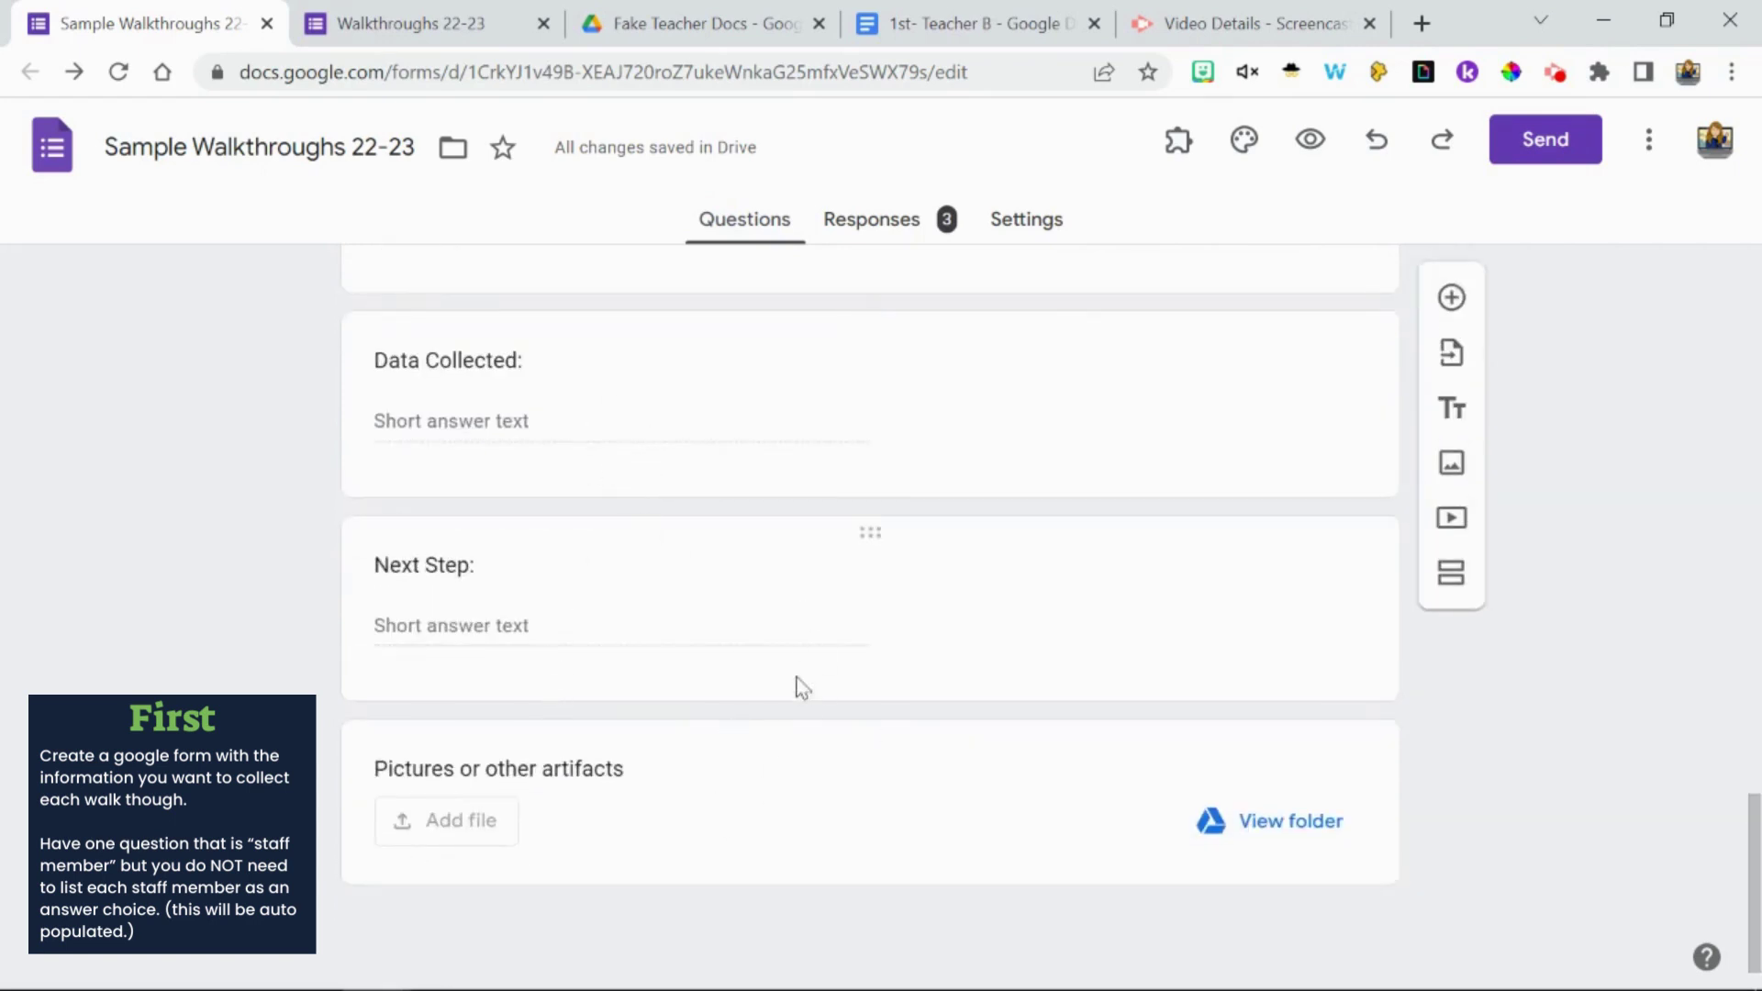
{"action": "scroll", "coordinate": [811, 669], "scroll_direction": "up", "scroll_amount": 10}
{"action": "scroll", "coordinate": [841, 849], "scroll_direction": "up", "scroll_amount": 8}
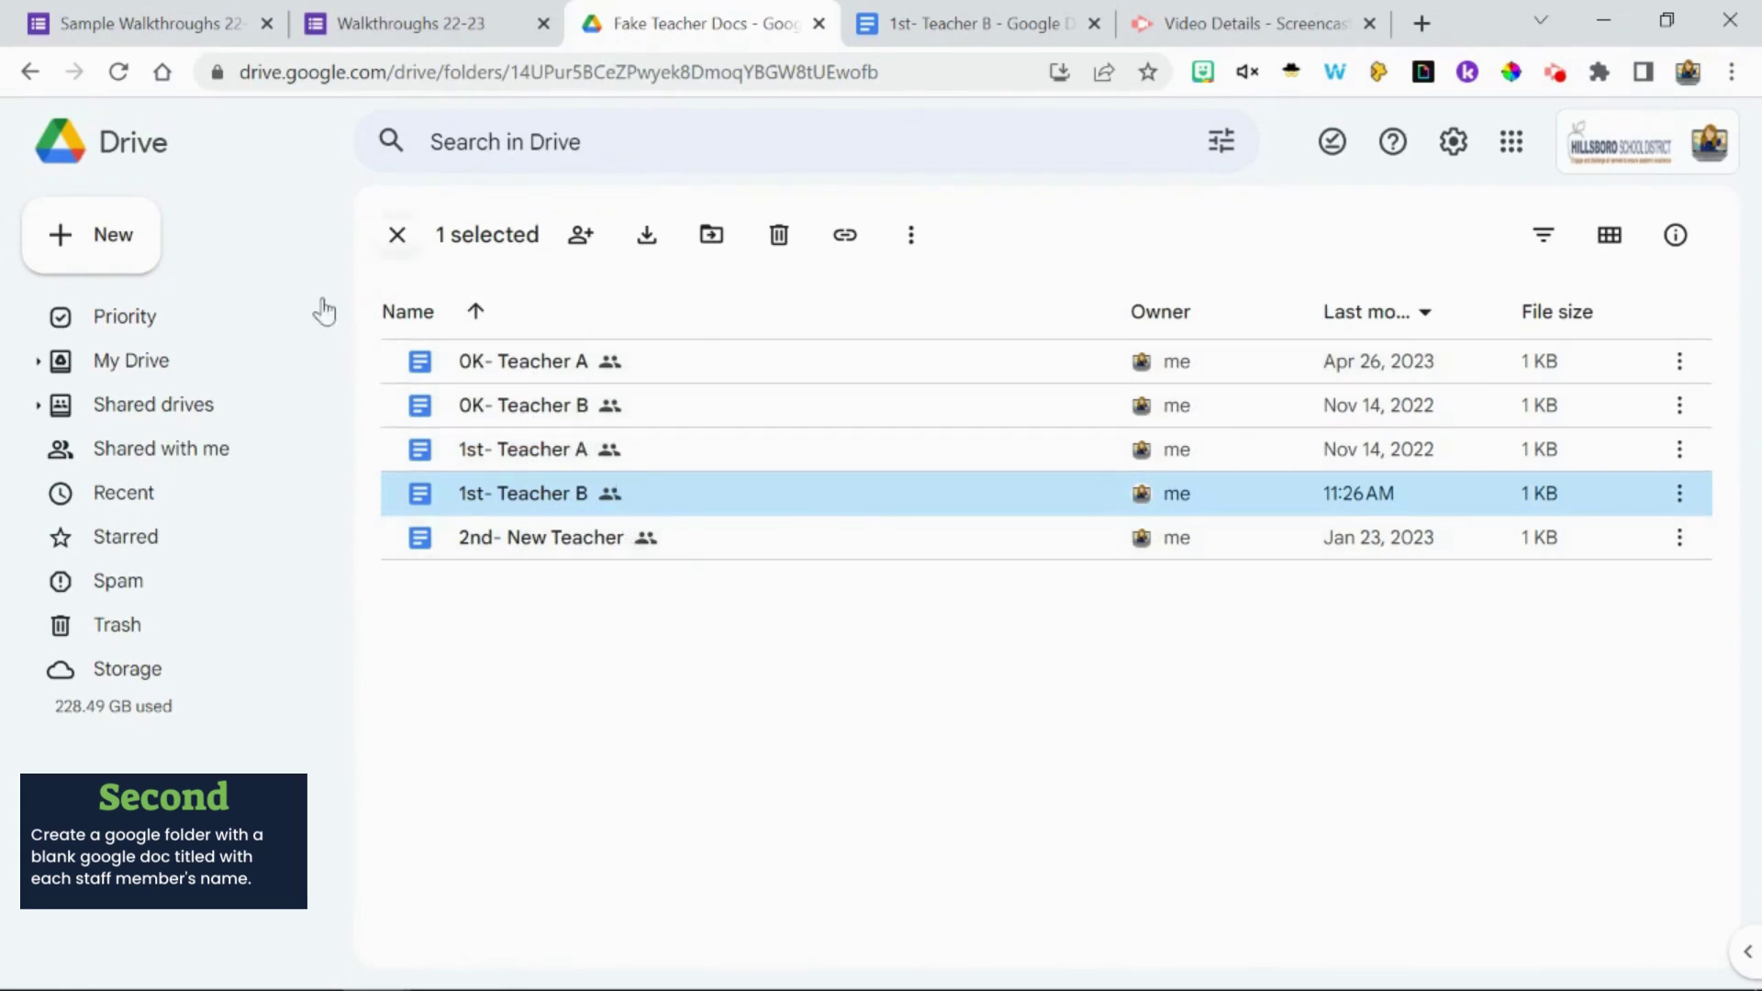
{"action": "left_click", "coordinate": [126, 238]}
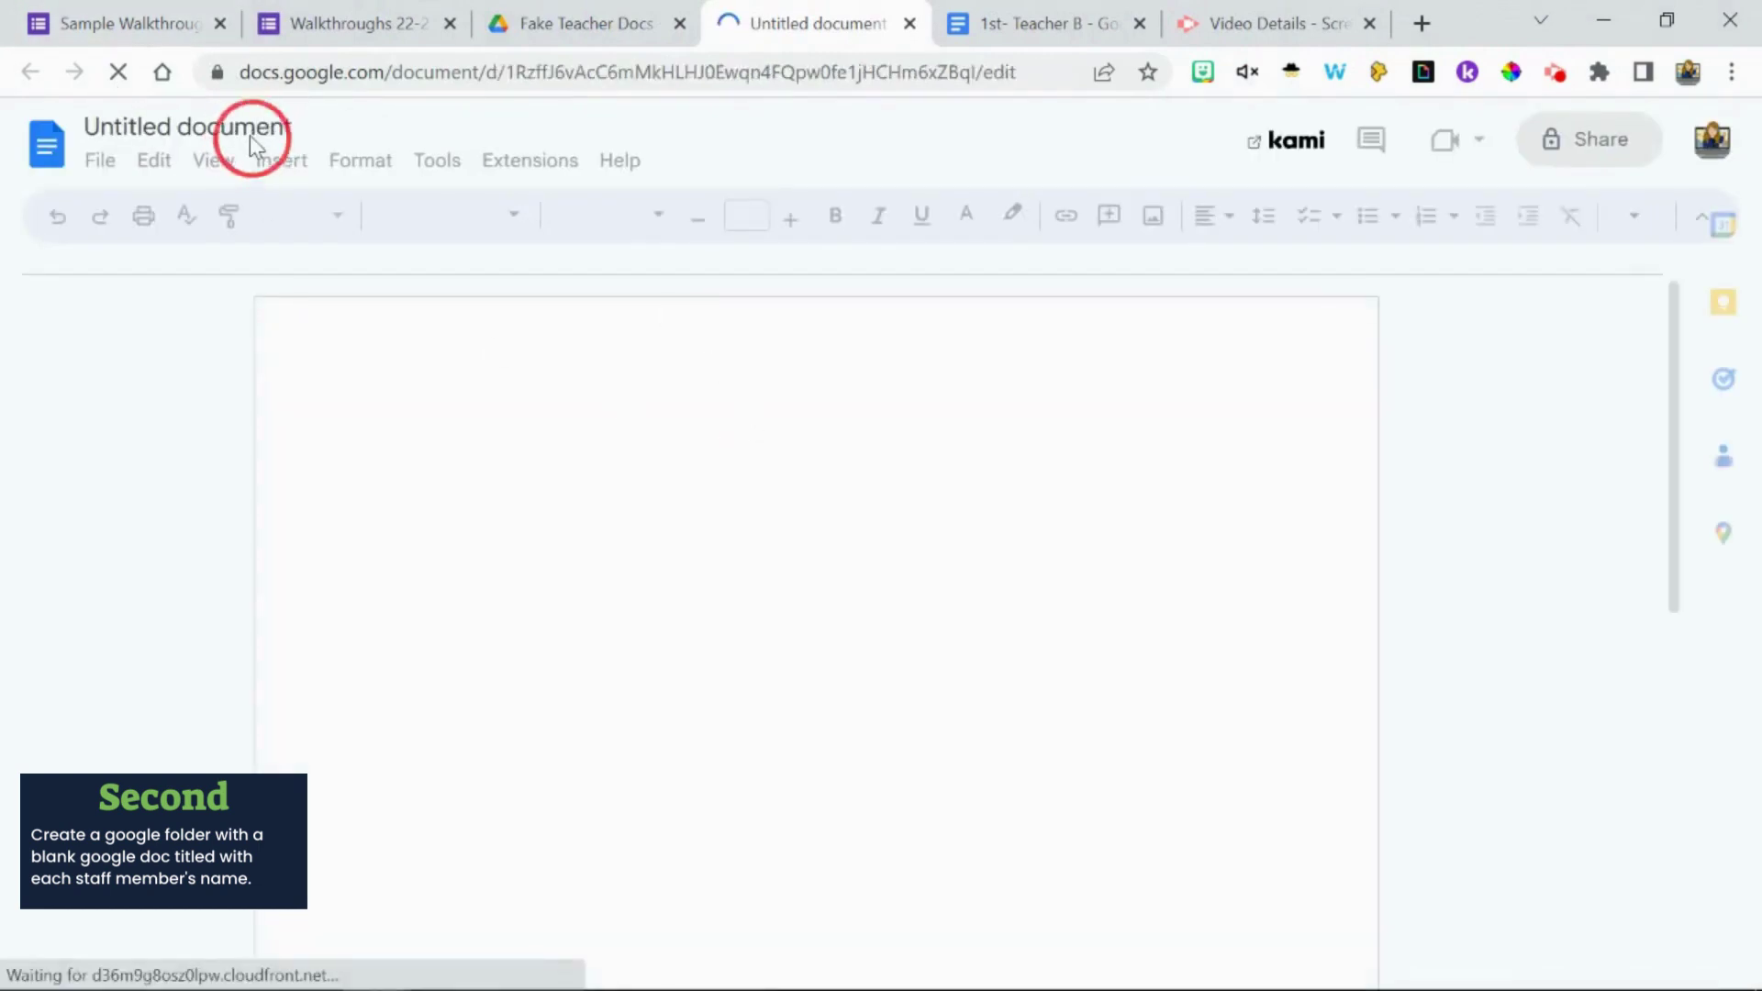
Step: Rename the blank document to '3rd- Teacher A' and close its tab
{"action": "left_click", "coordinate": [246, 132]}
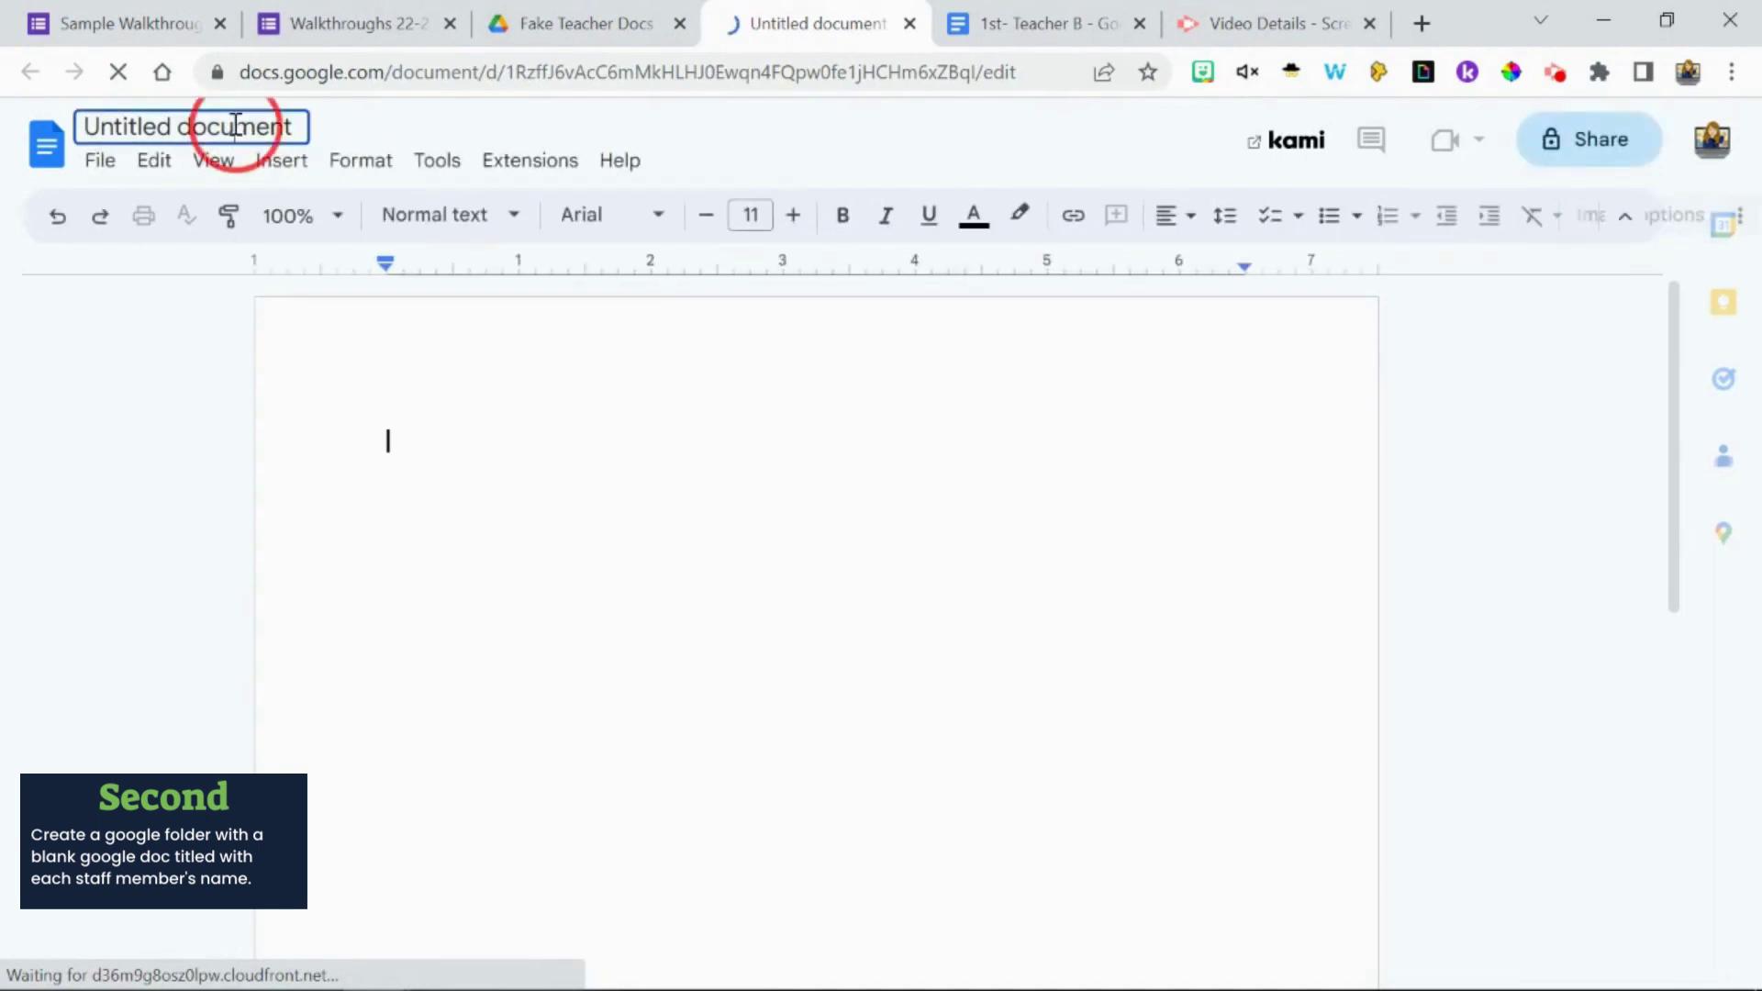
{"action": "type", "text": "3"}
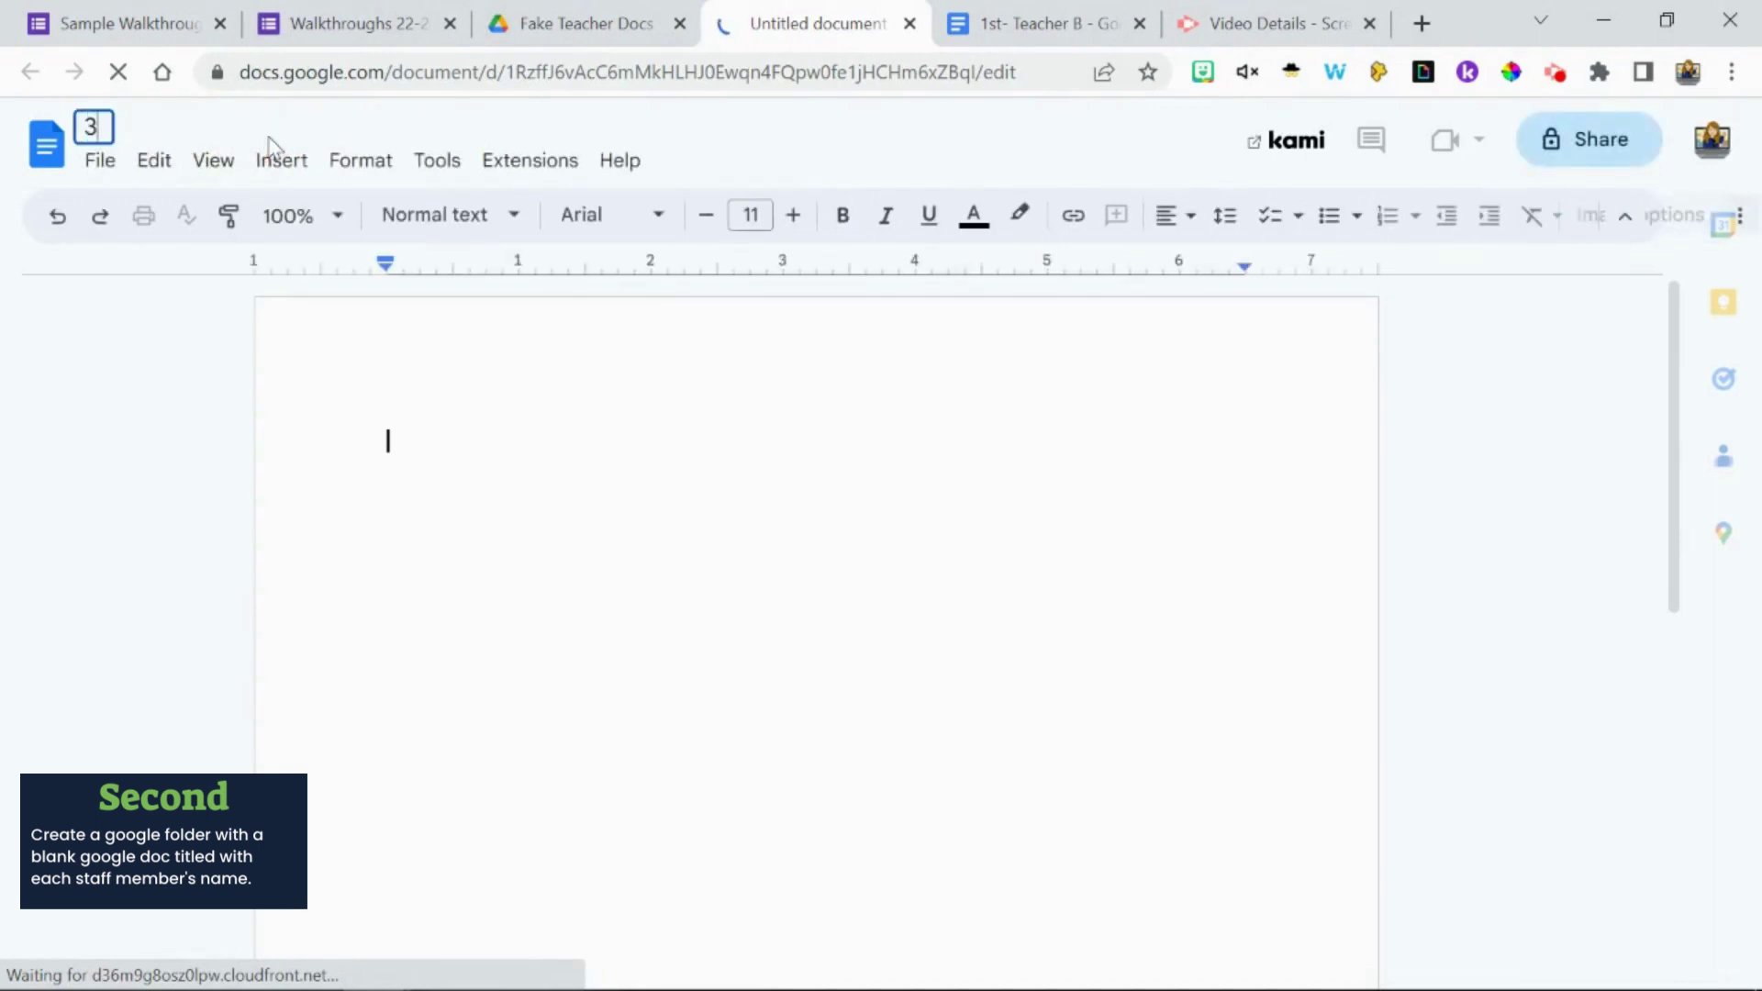
{"action": "type", "text": "rd- T"}
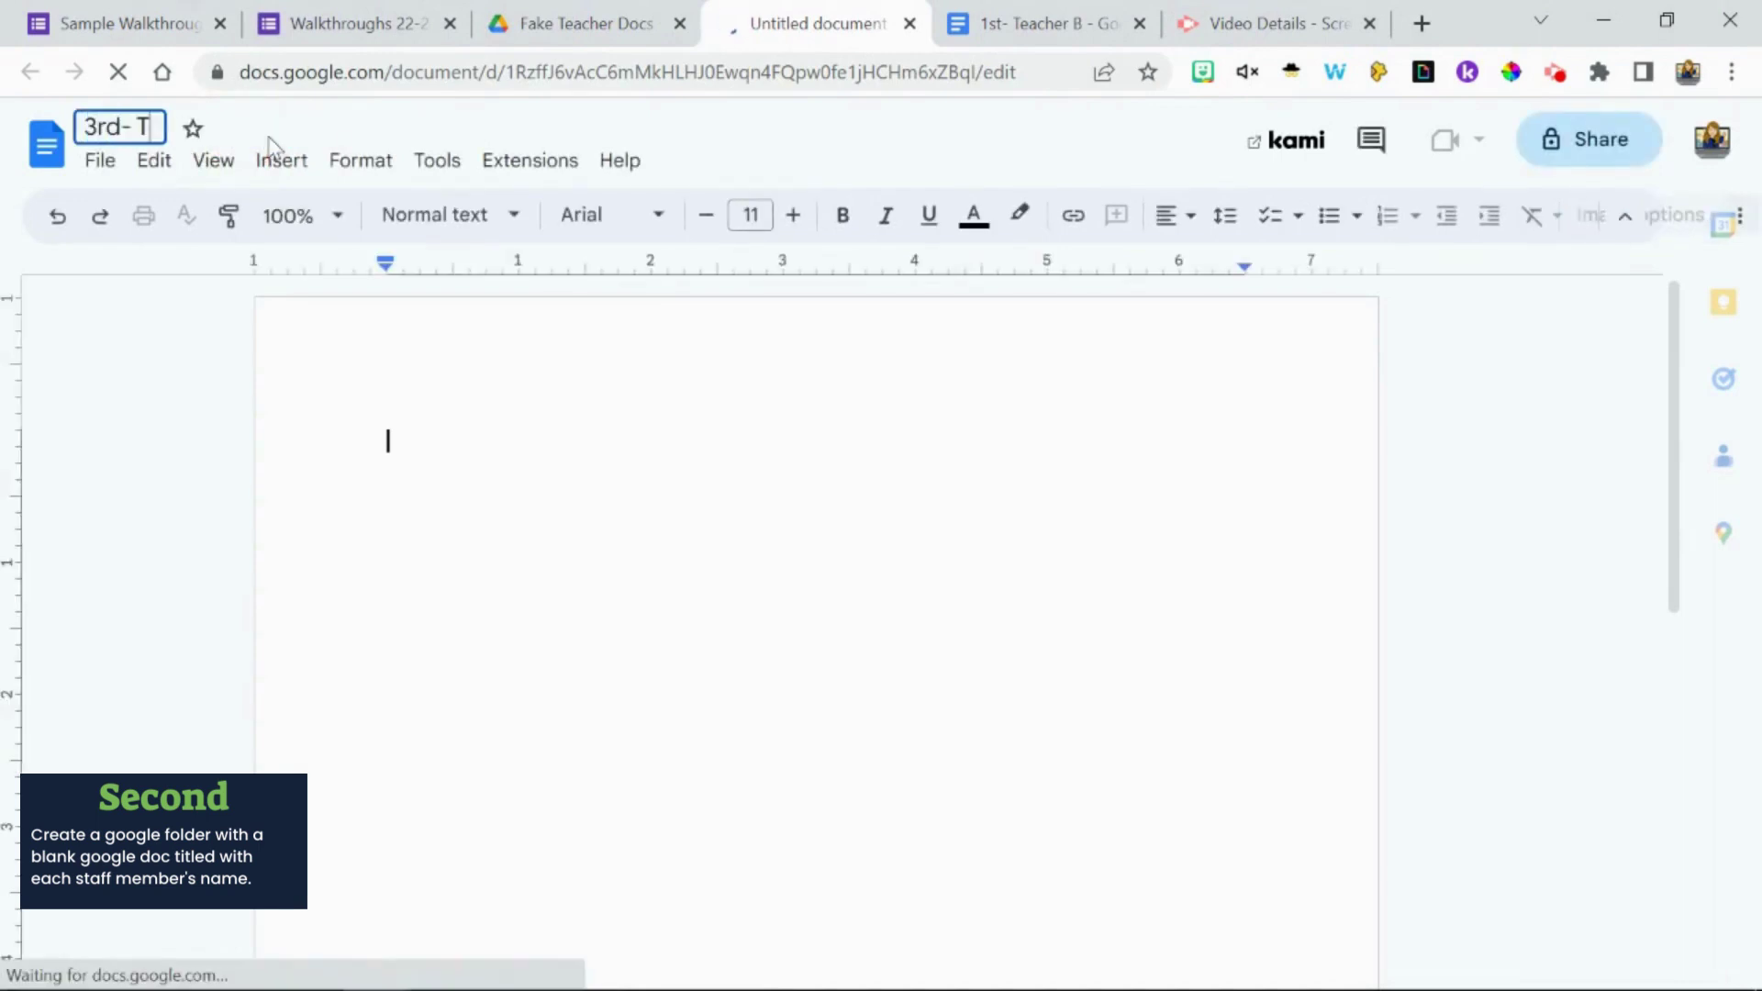
{"action": "type", "text": "eacher a"}
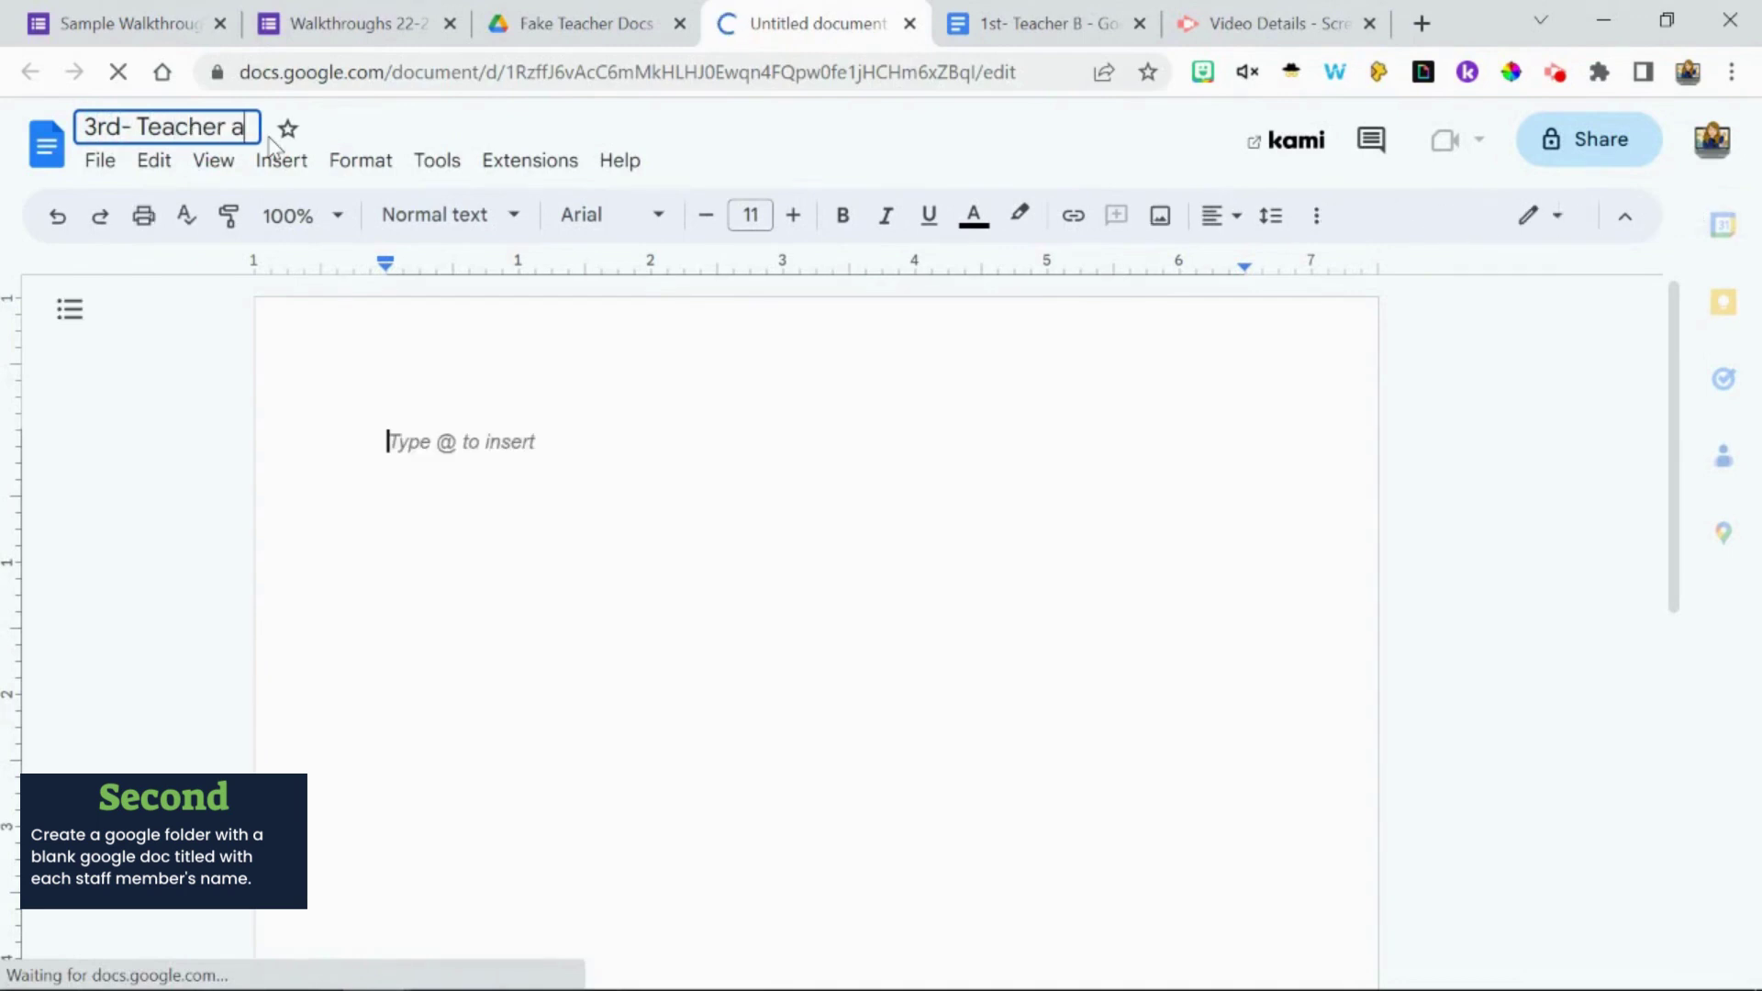
{"action": "key", "text": "BackSpace"}
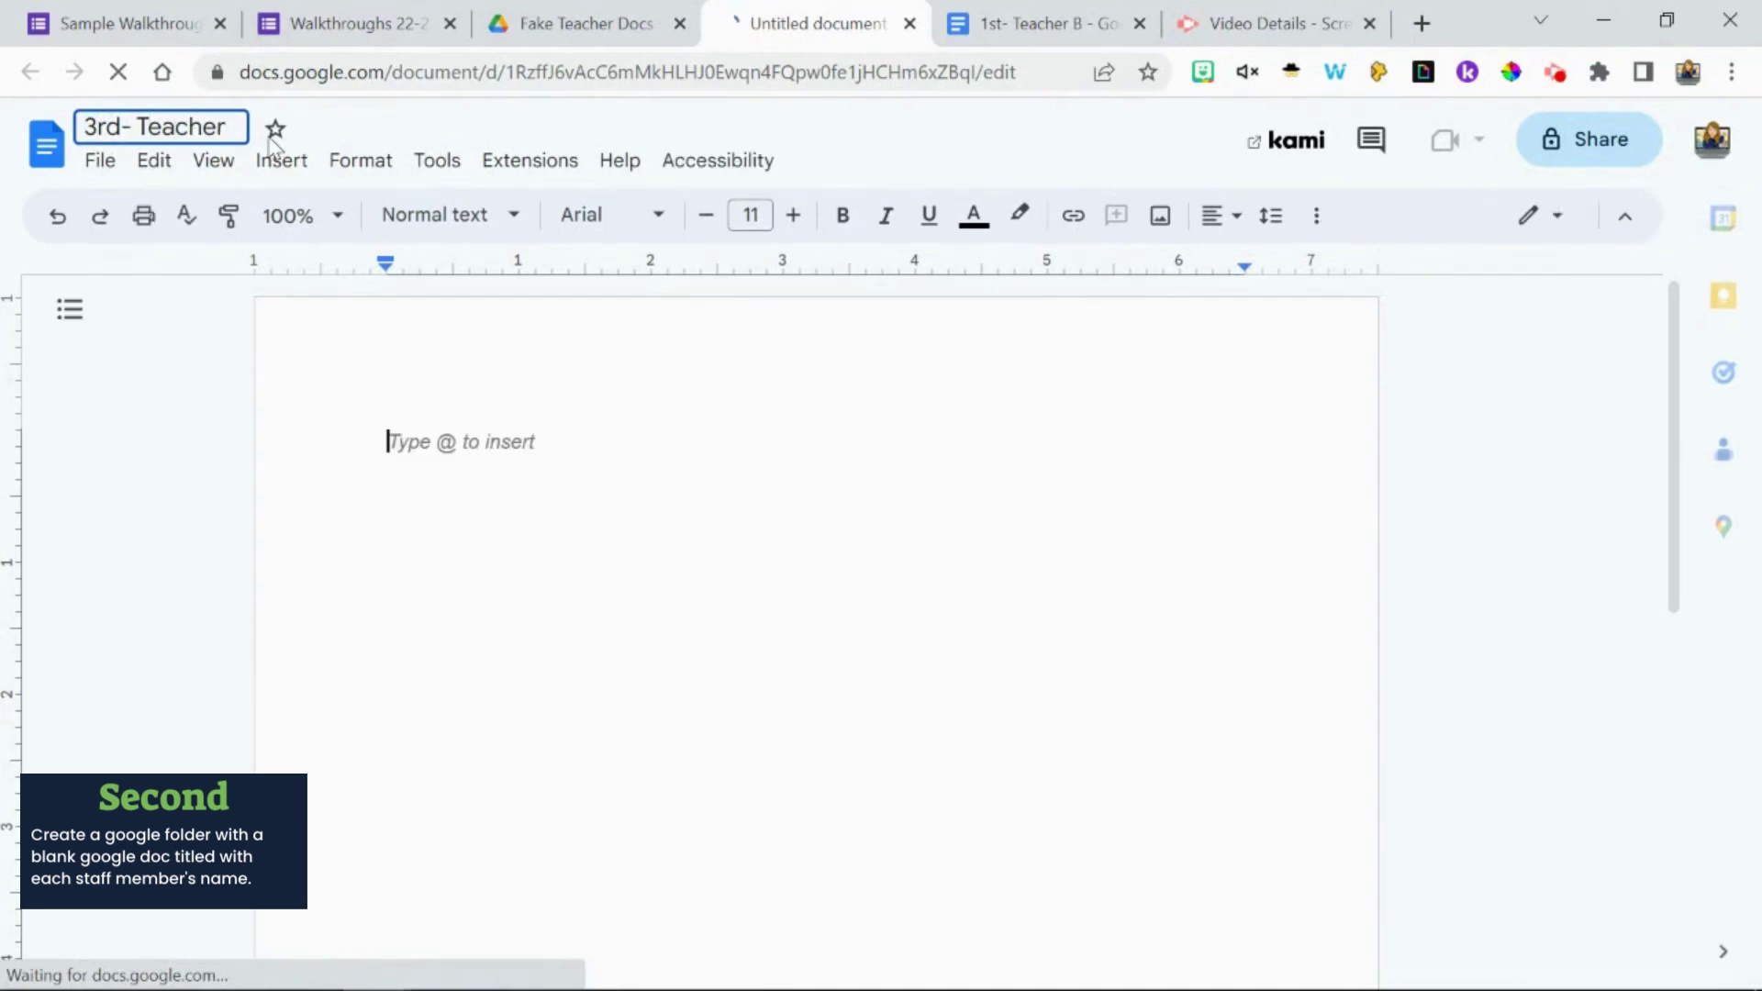
{"action": "type", "text": "A"}
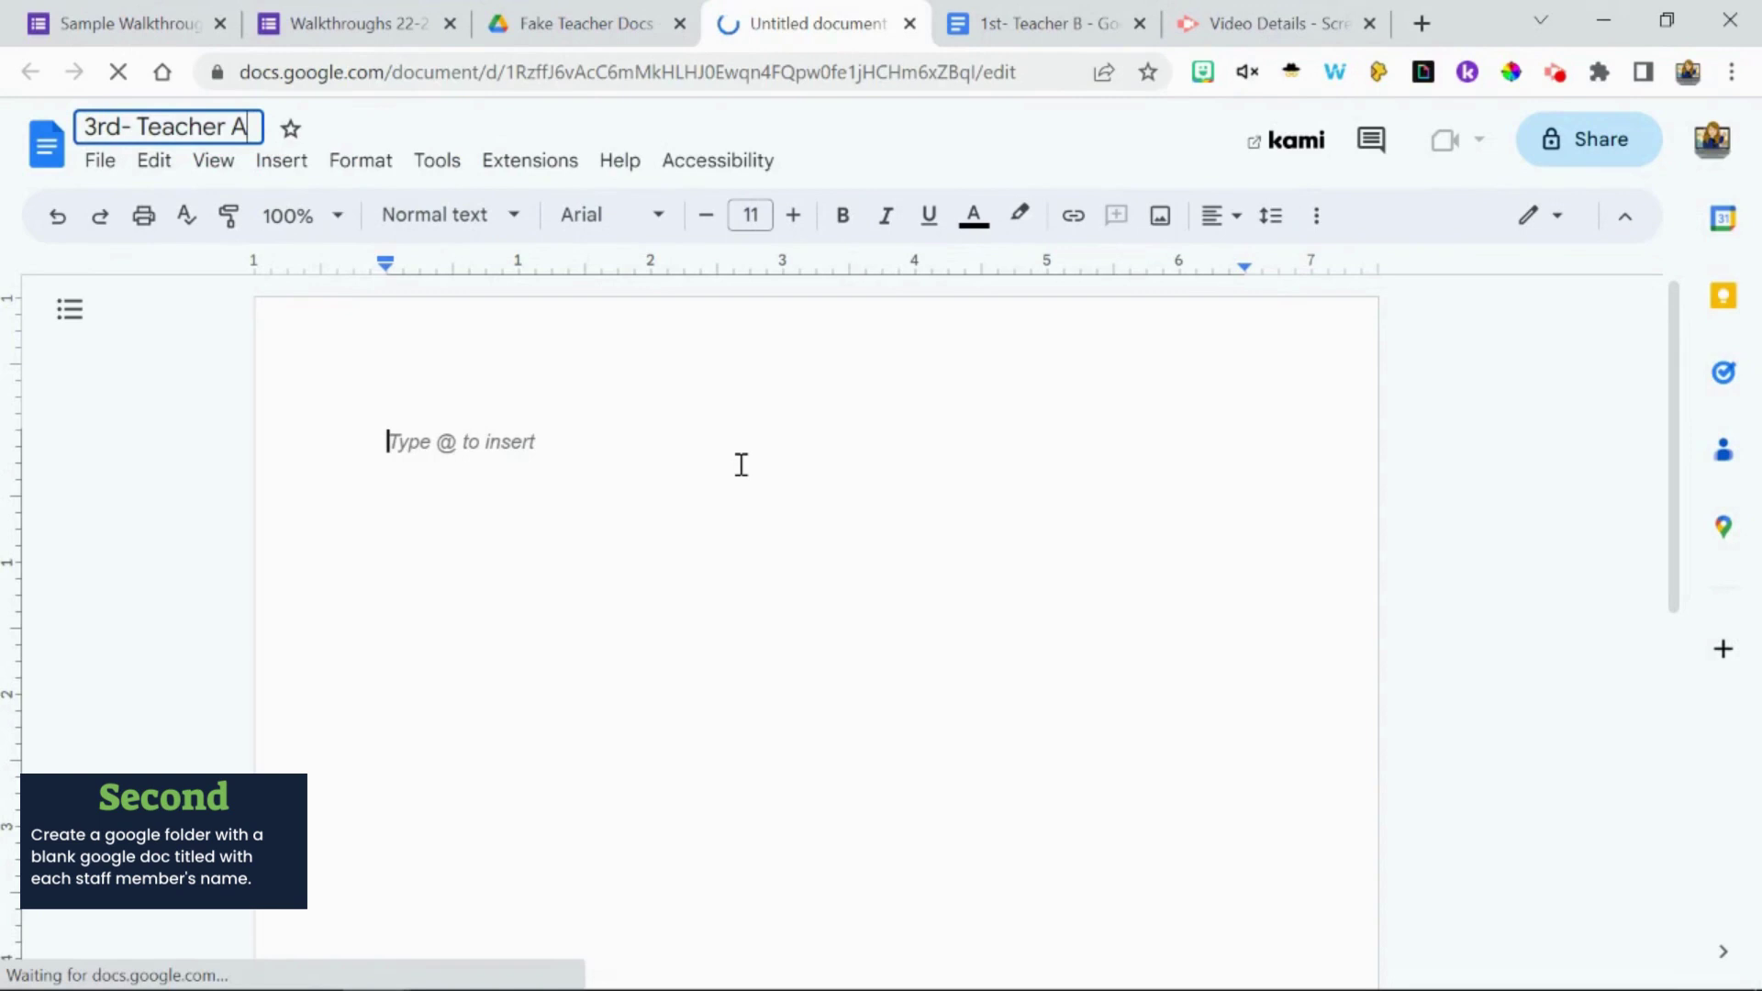
{"action": "left_click", "coordinate": [737, 464]}
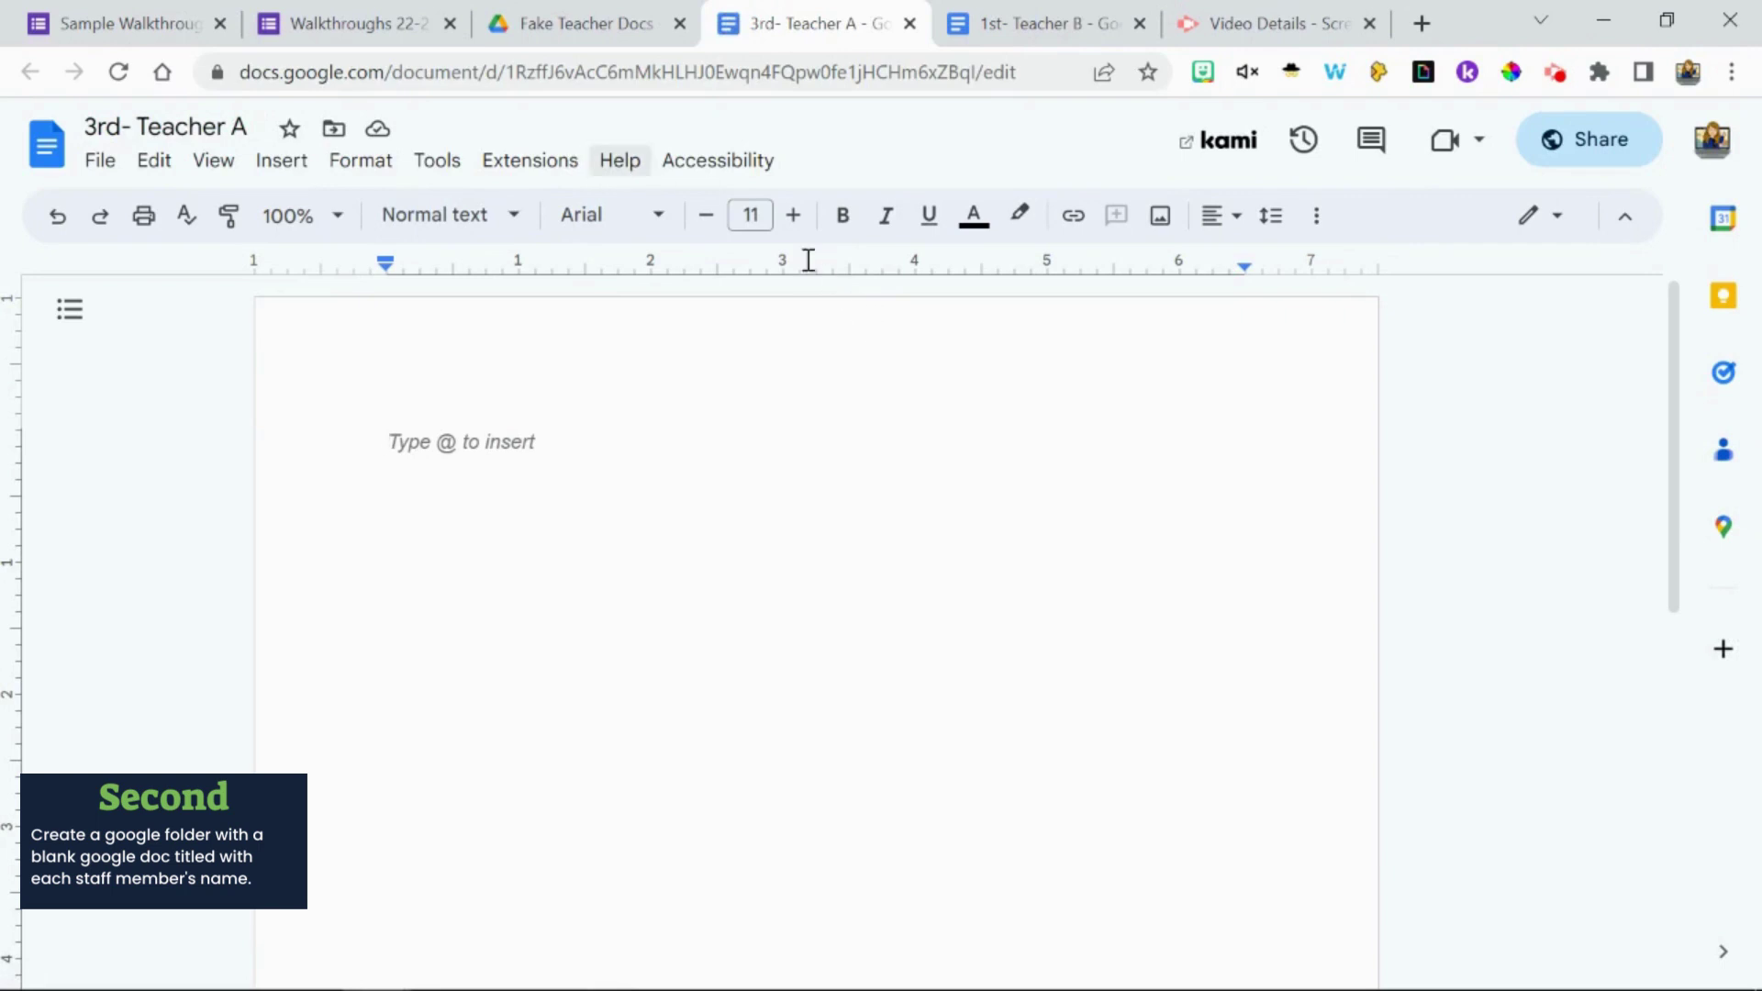
{"action": "left_click", "coordinate": [909, 23]}
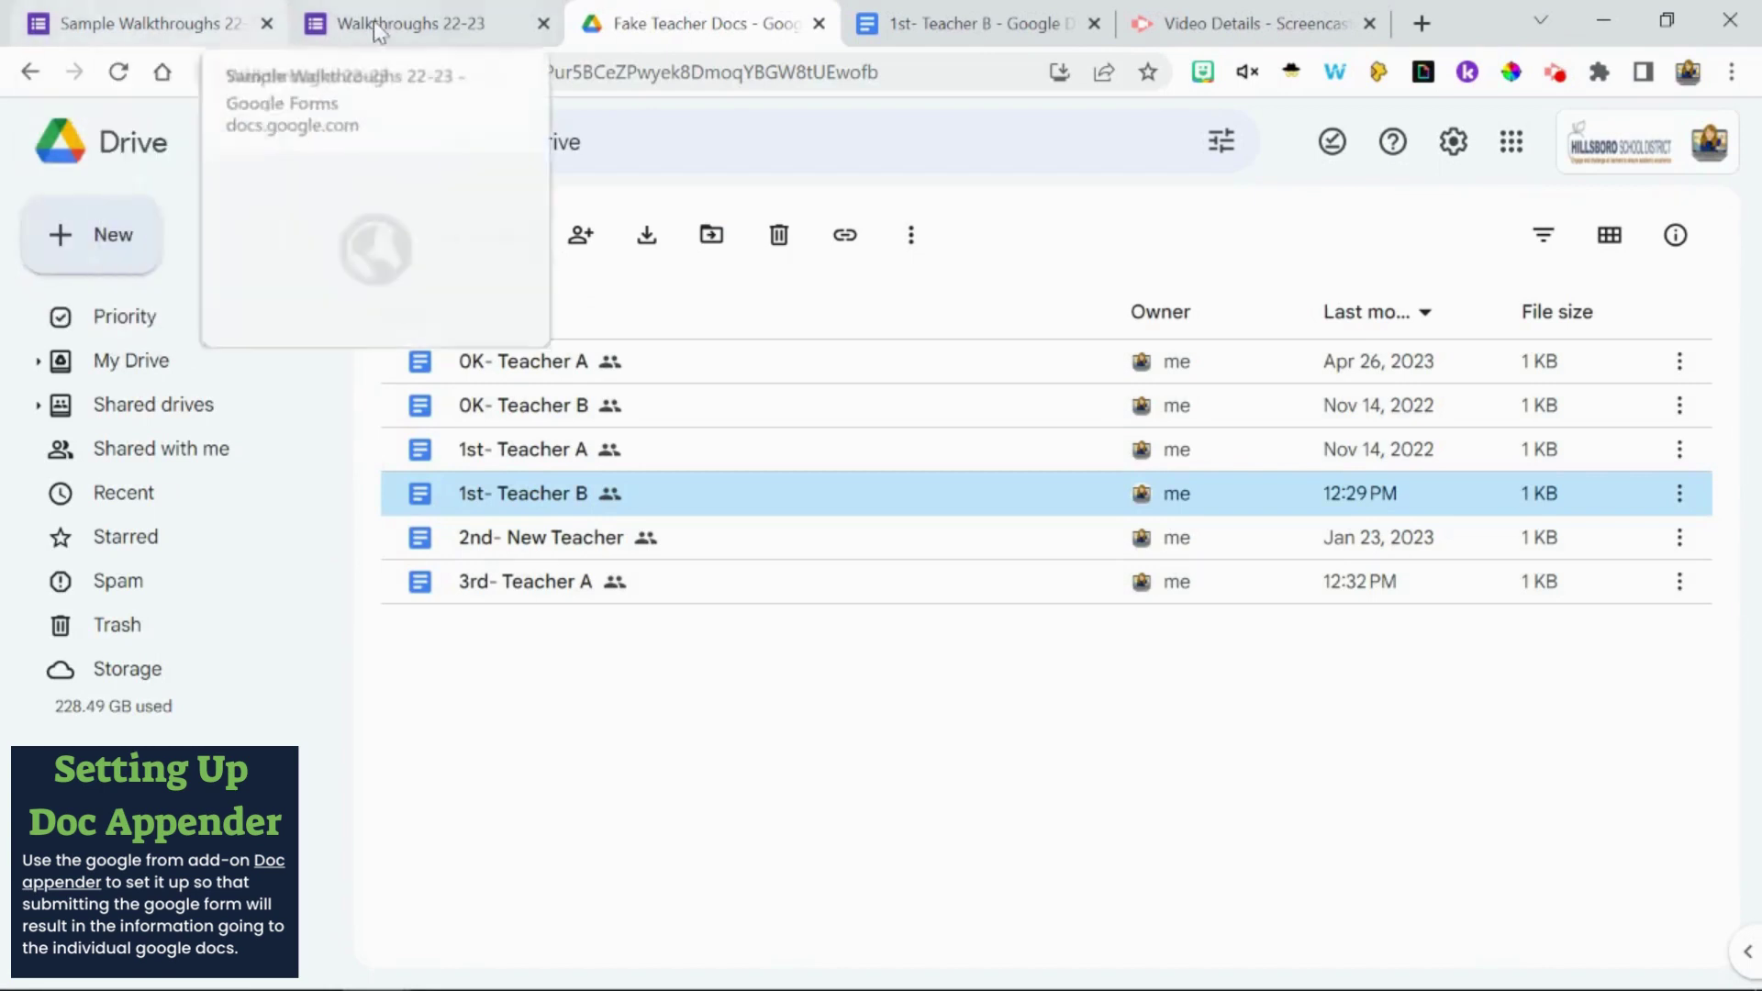
Step: In the Sample Walkthroughs 22-23 form, launch Doc Appender from the add-ons list and open its sidebar
{"action": "left_click", "coordinate": [220, 23]}
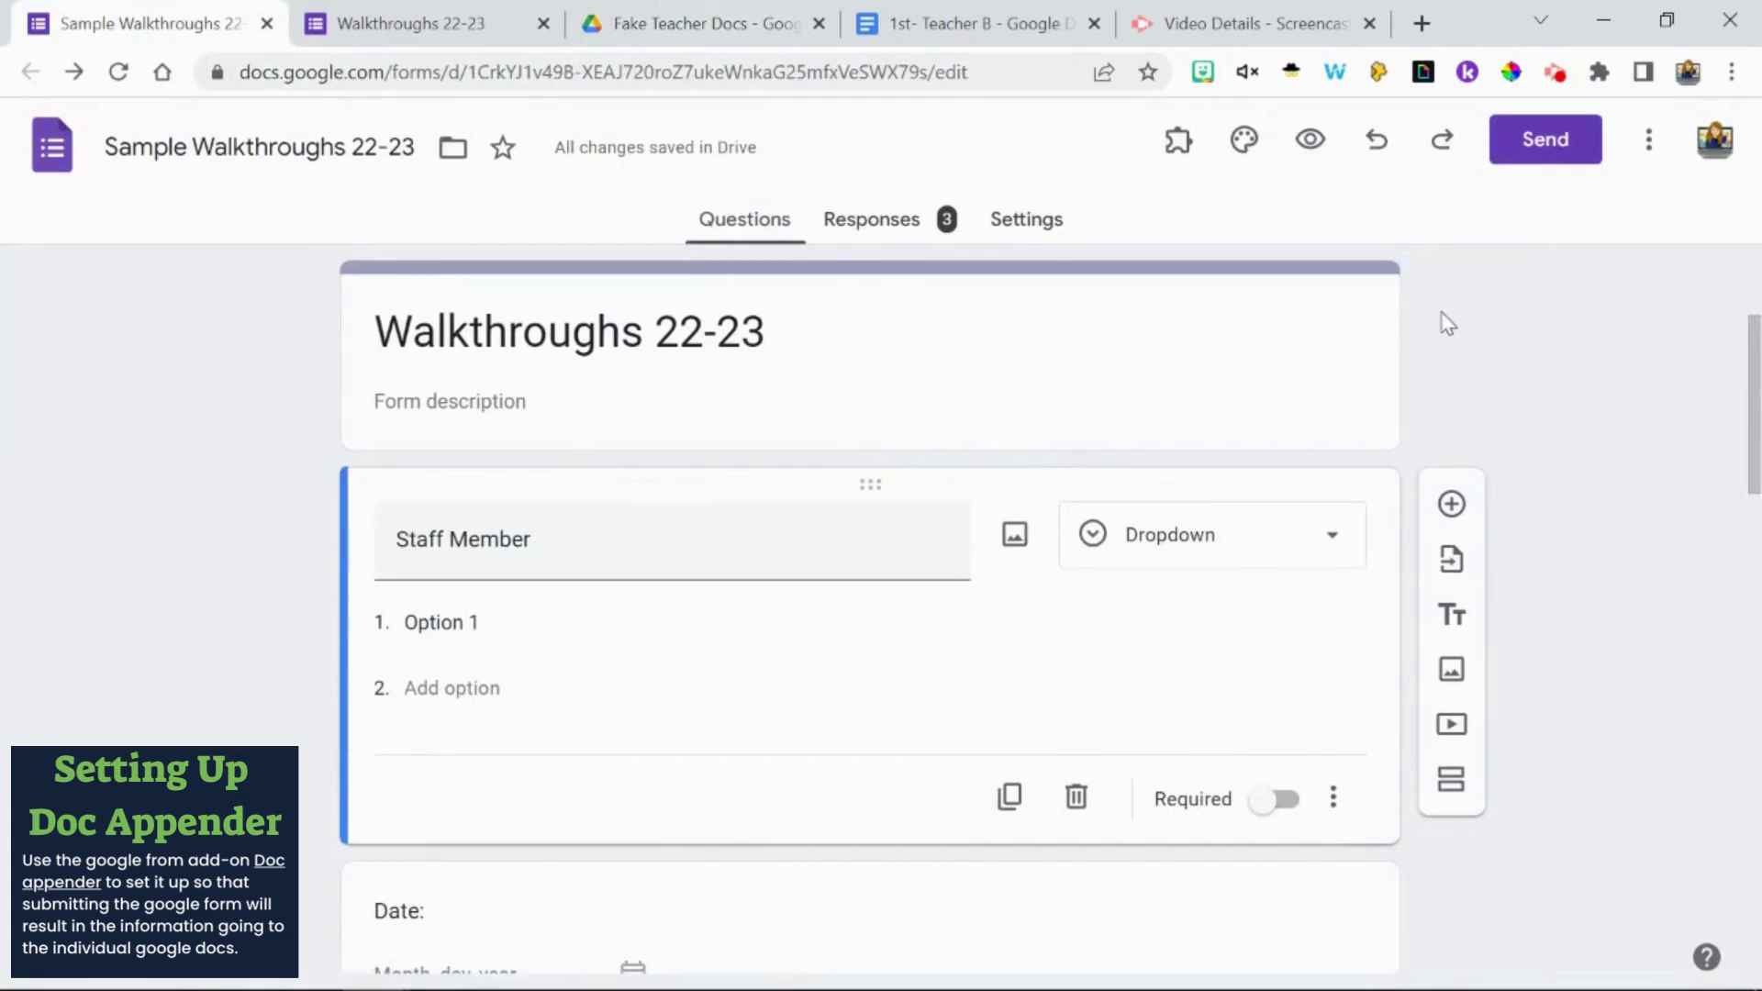
{"action": "left_click", "coordinate": [1180, 142]}
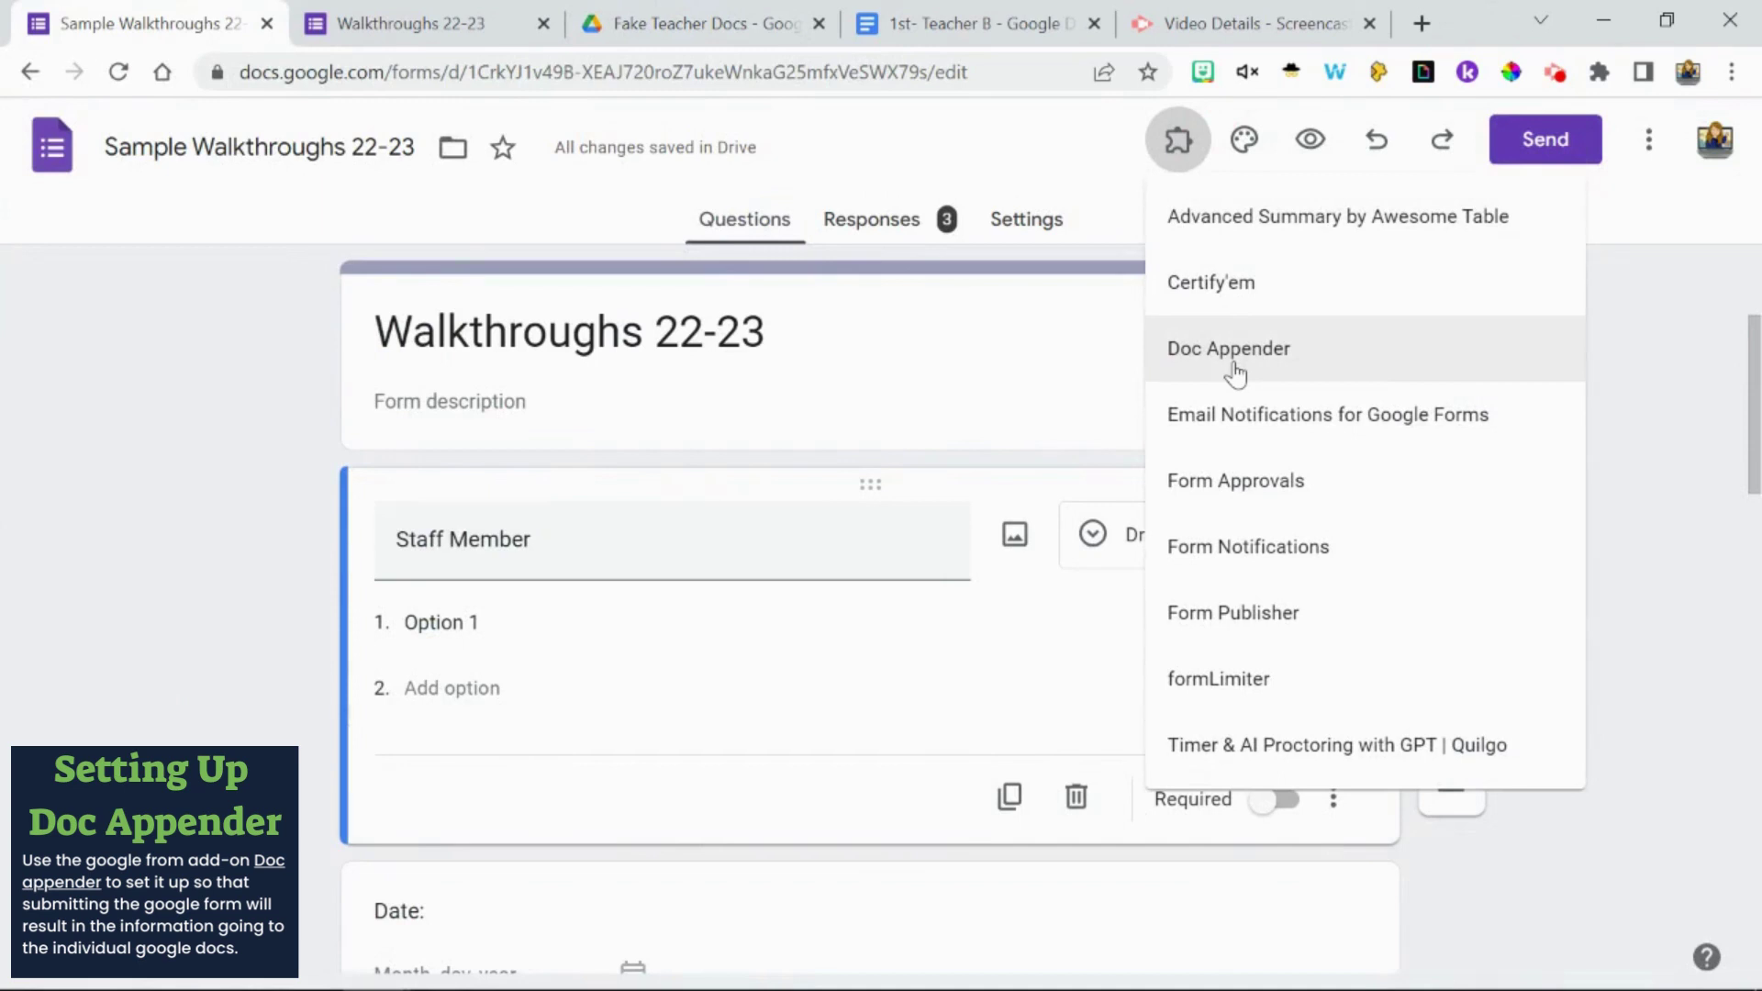
{"action": "left_click", "coordinate": [1647, 152]}
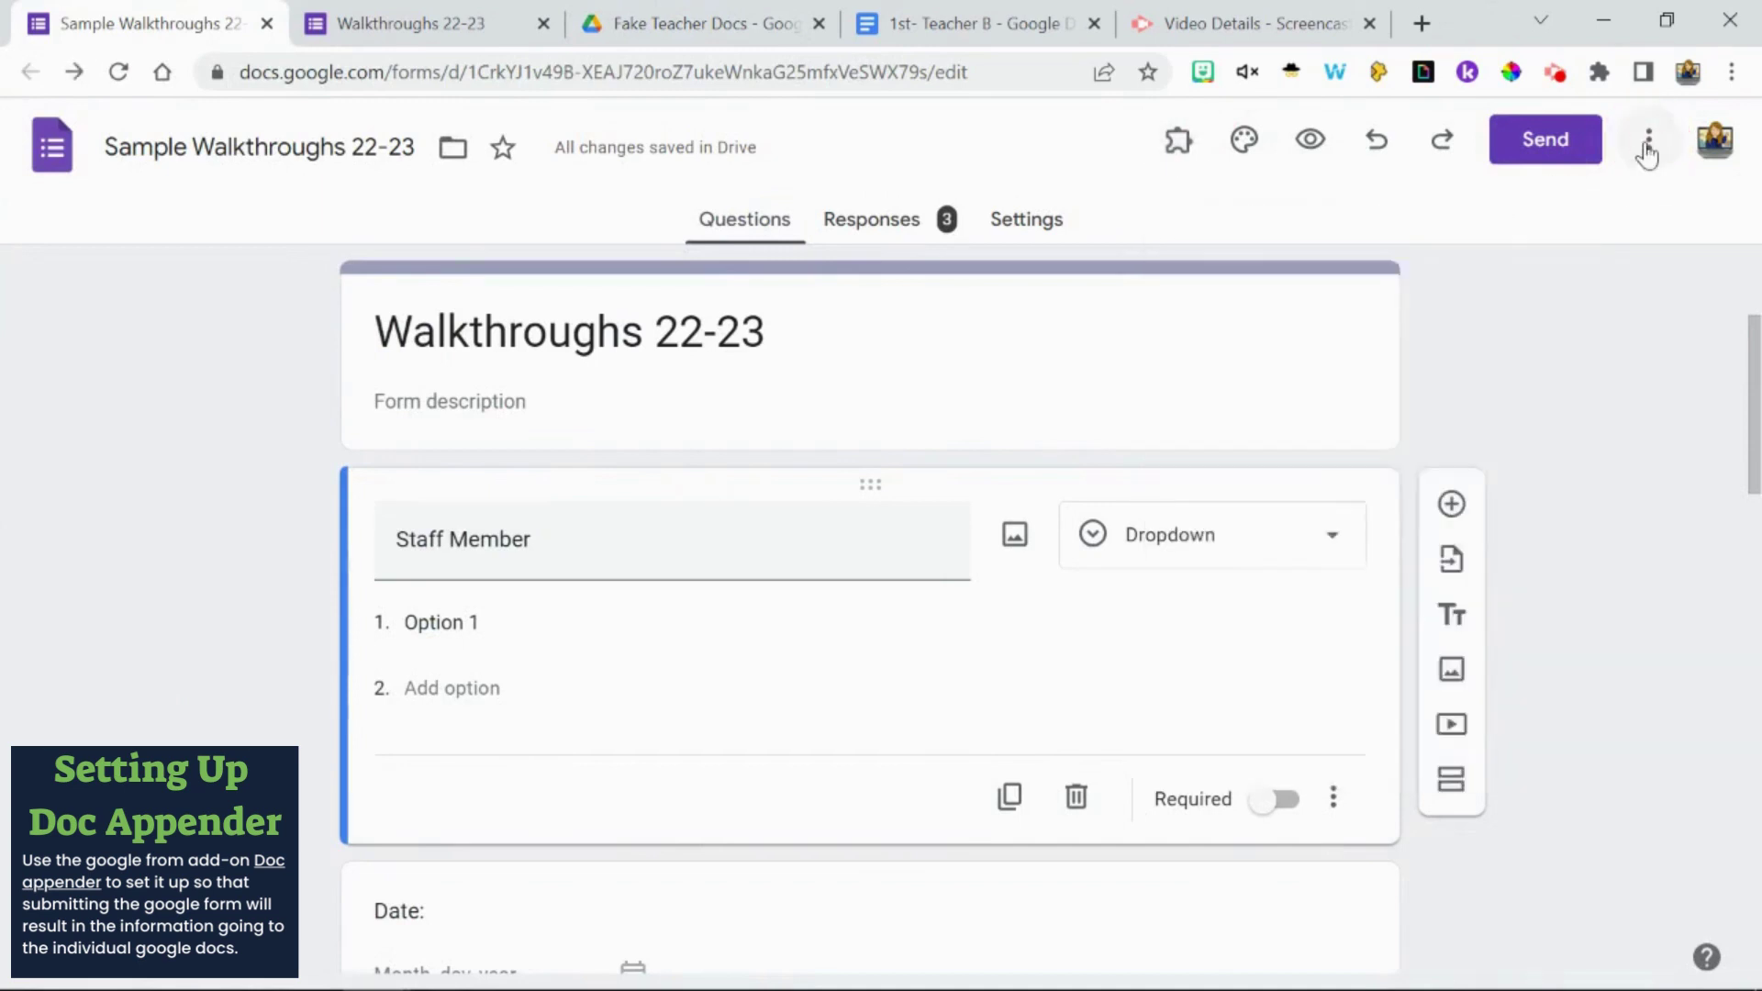
{"action": "left_click", "coordinate": [1647, 147]}
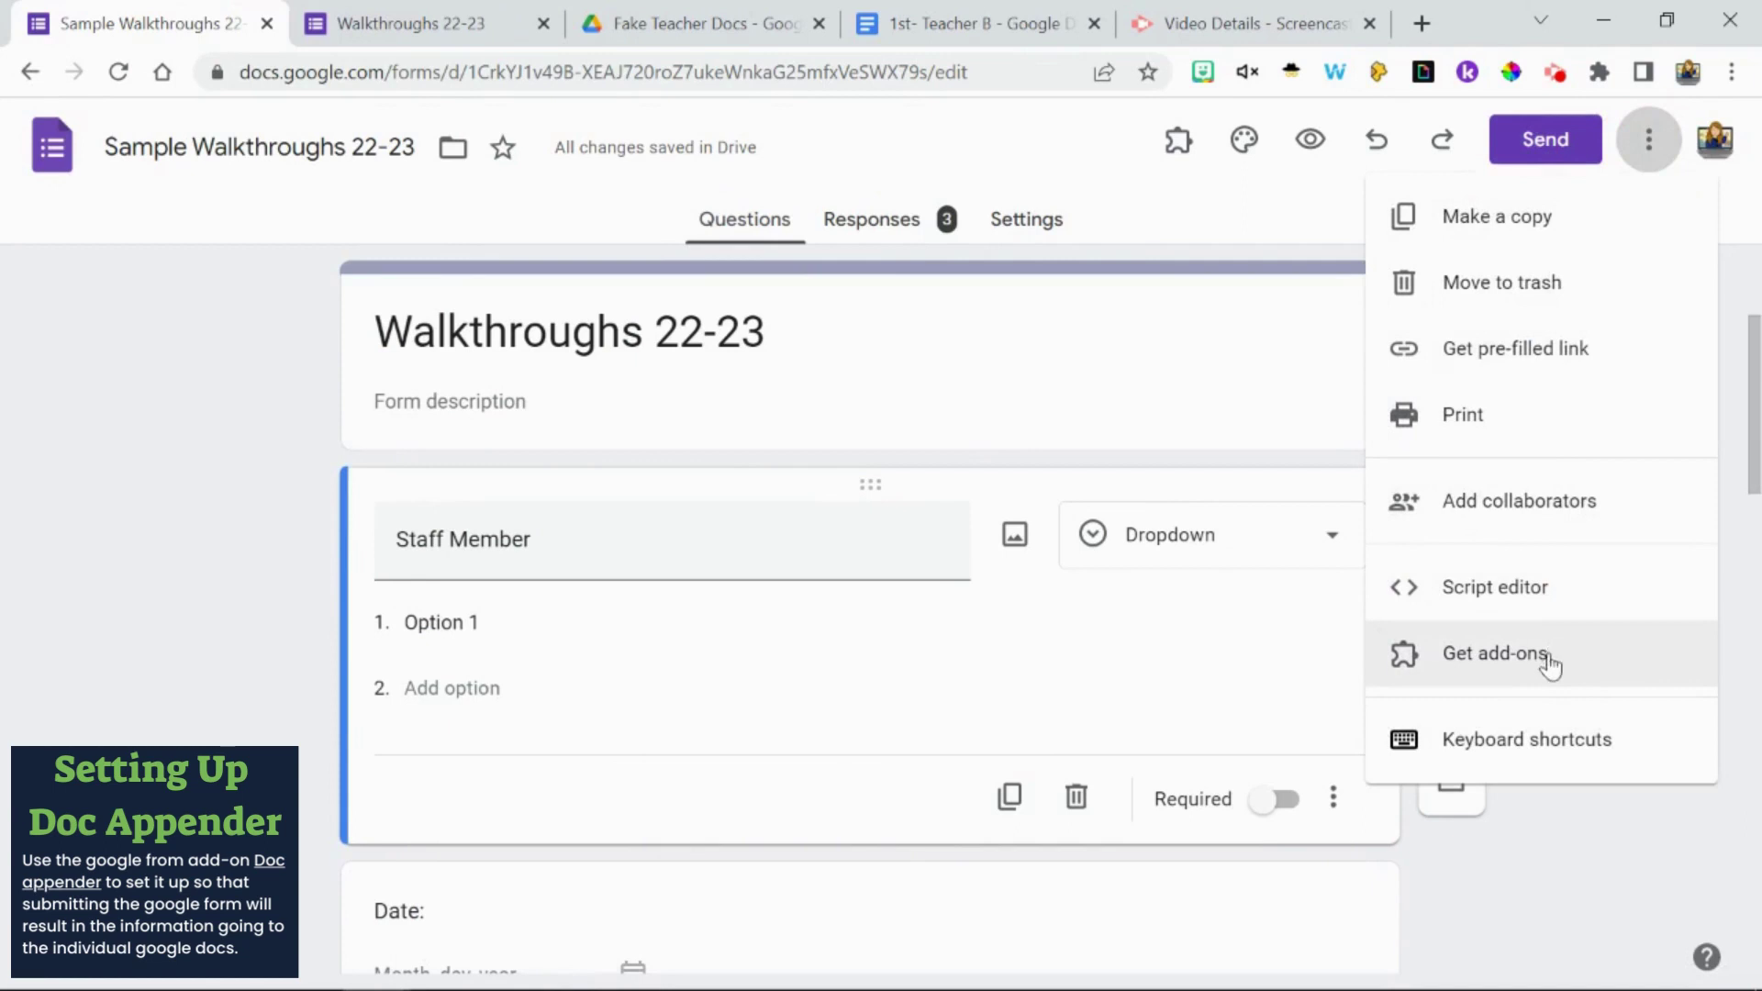
{"action": "left_click", "coordinate": [1181, 168]}
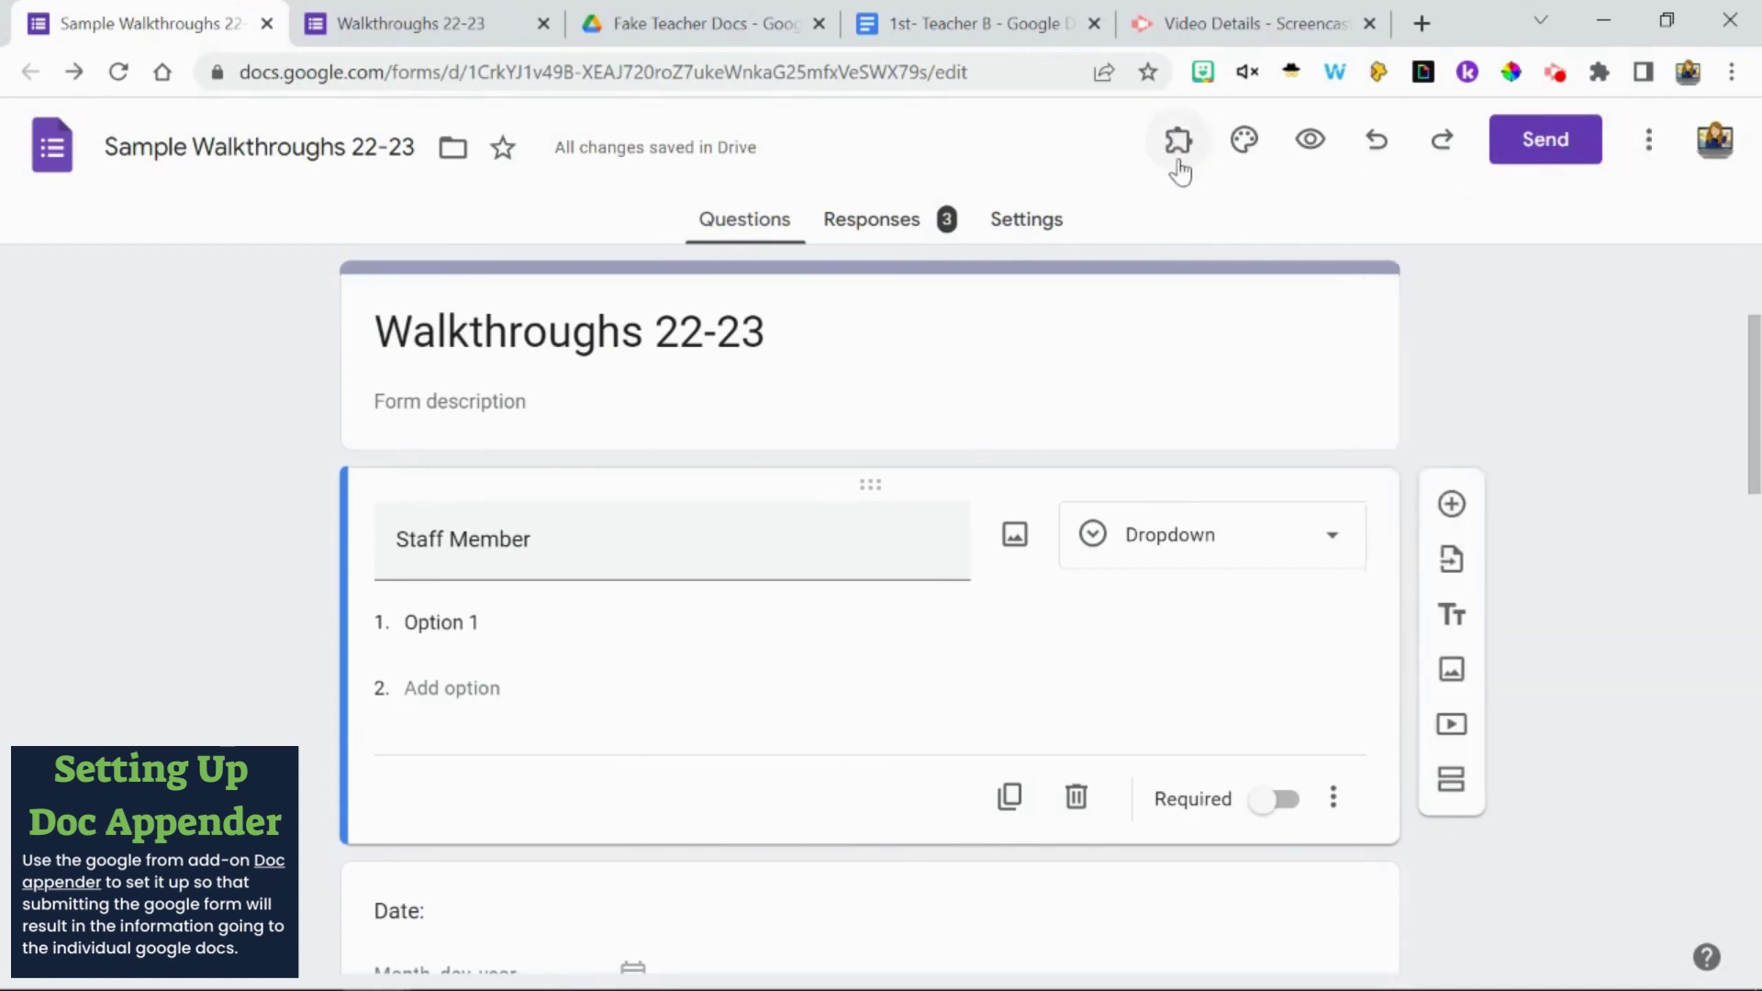
{"action": "left_click", "coordinate": [1180, 152]}
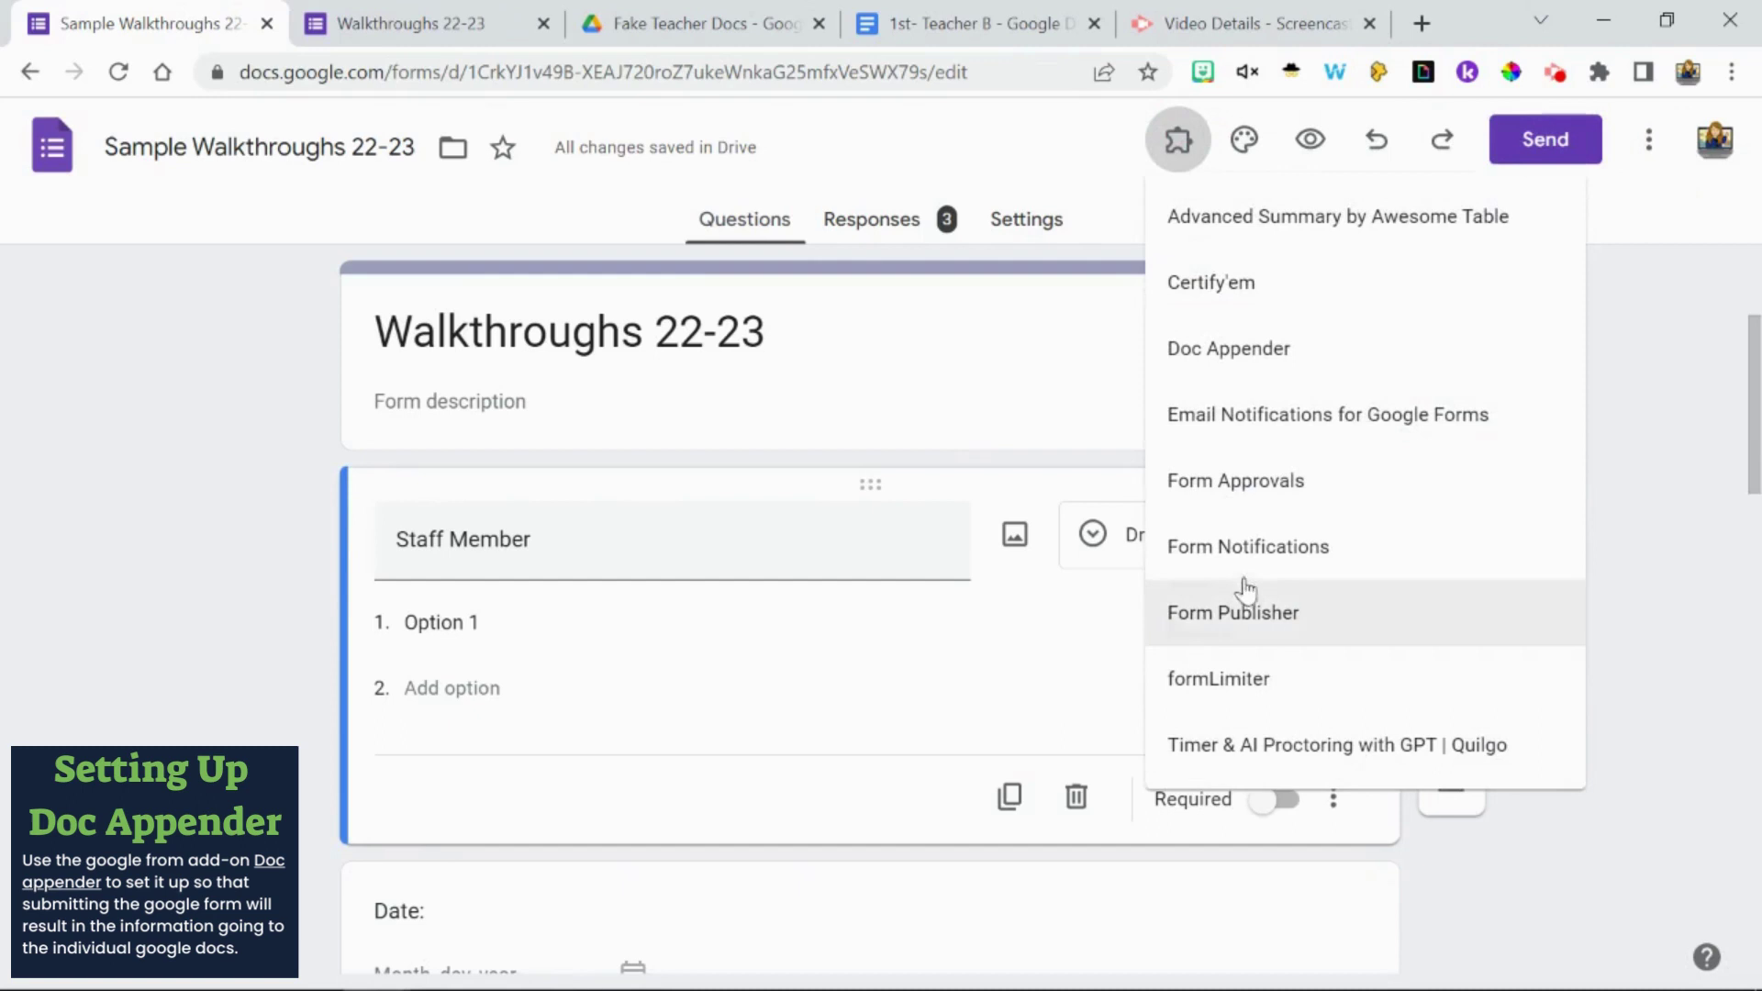
{"action": "left_click", "coordinate": [1278, 345]}
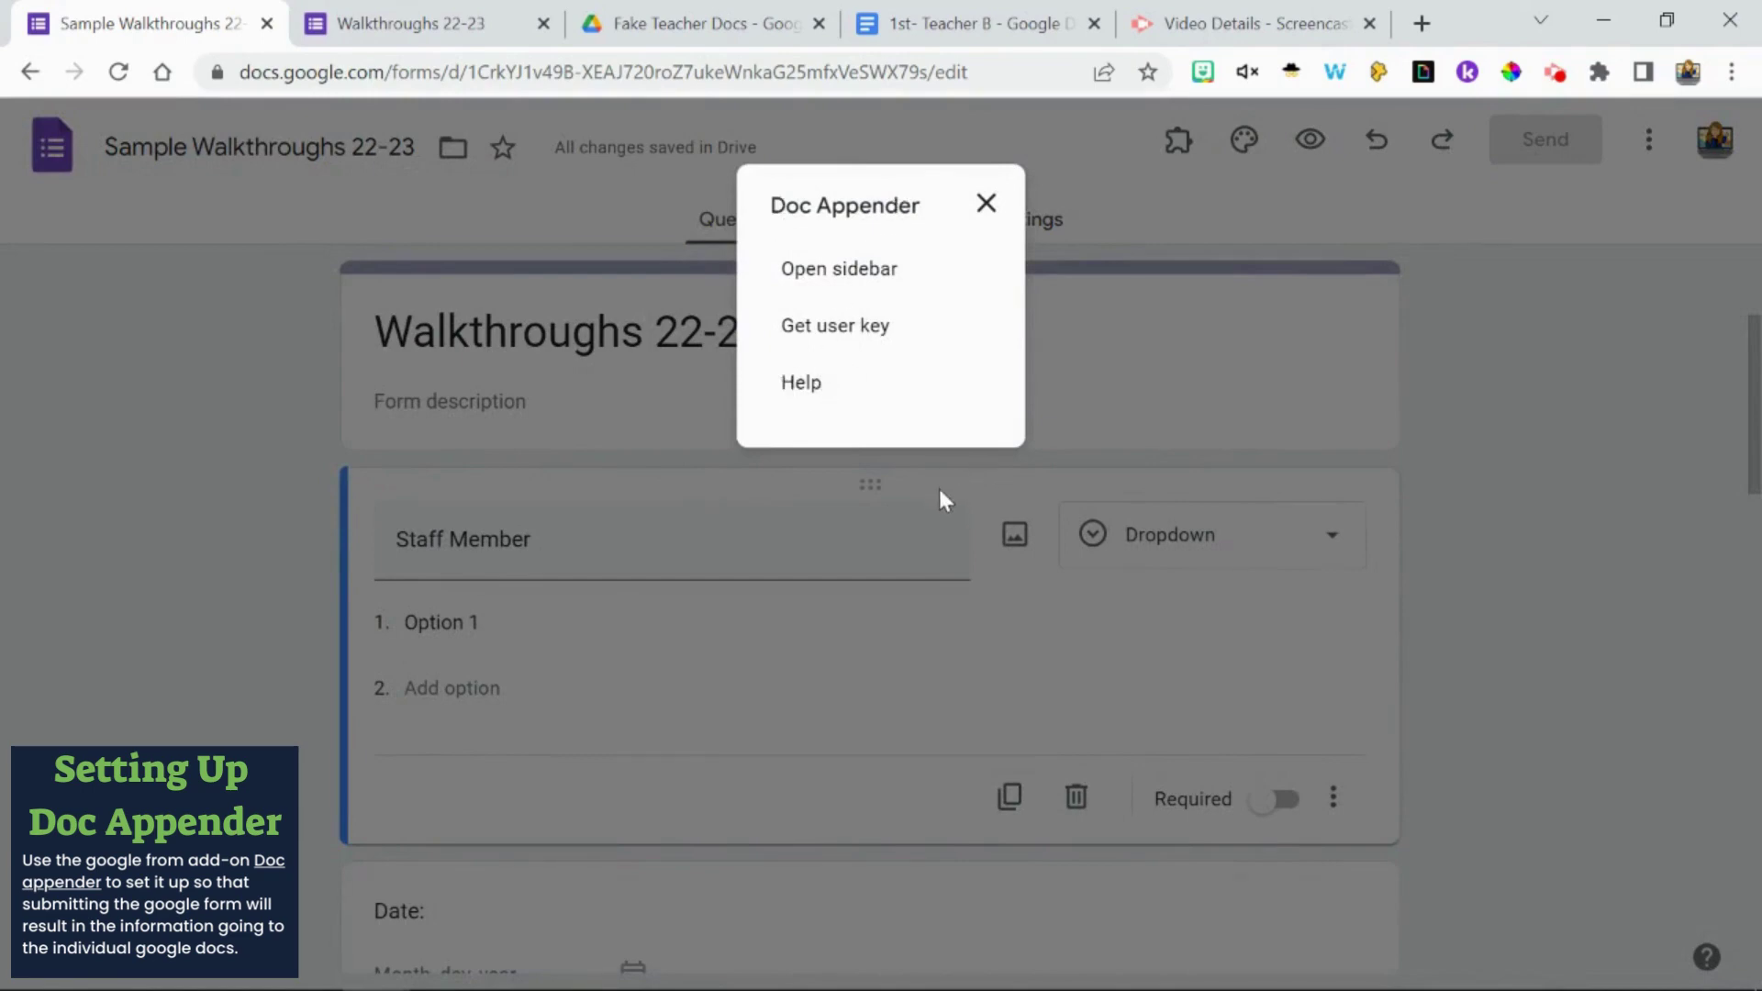
{"action": "left_click", "coordinate": [884, 270]}
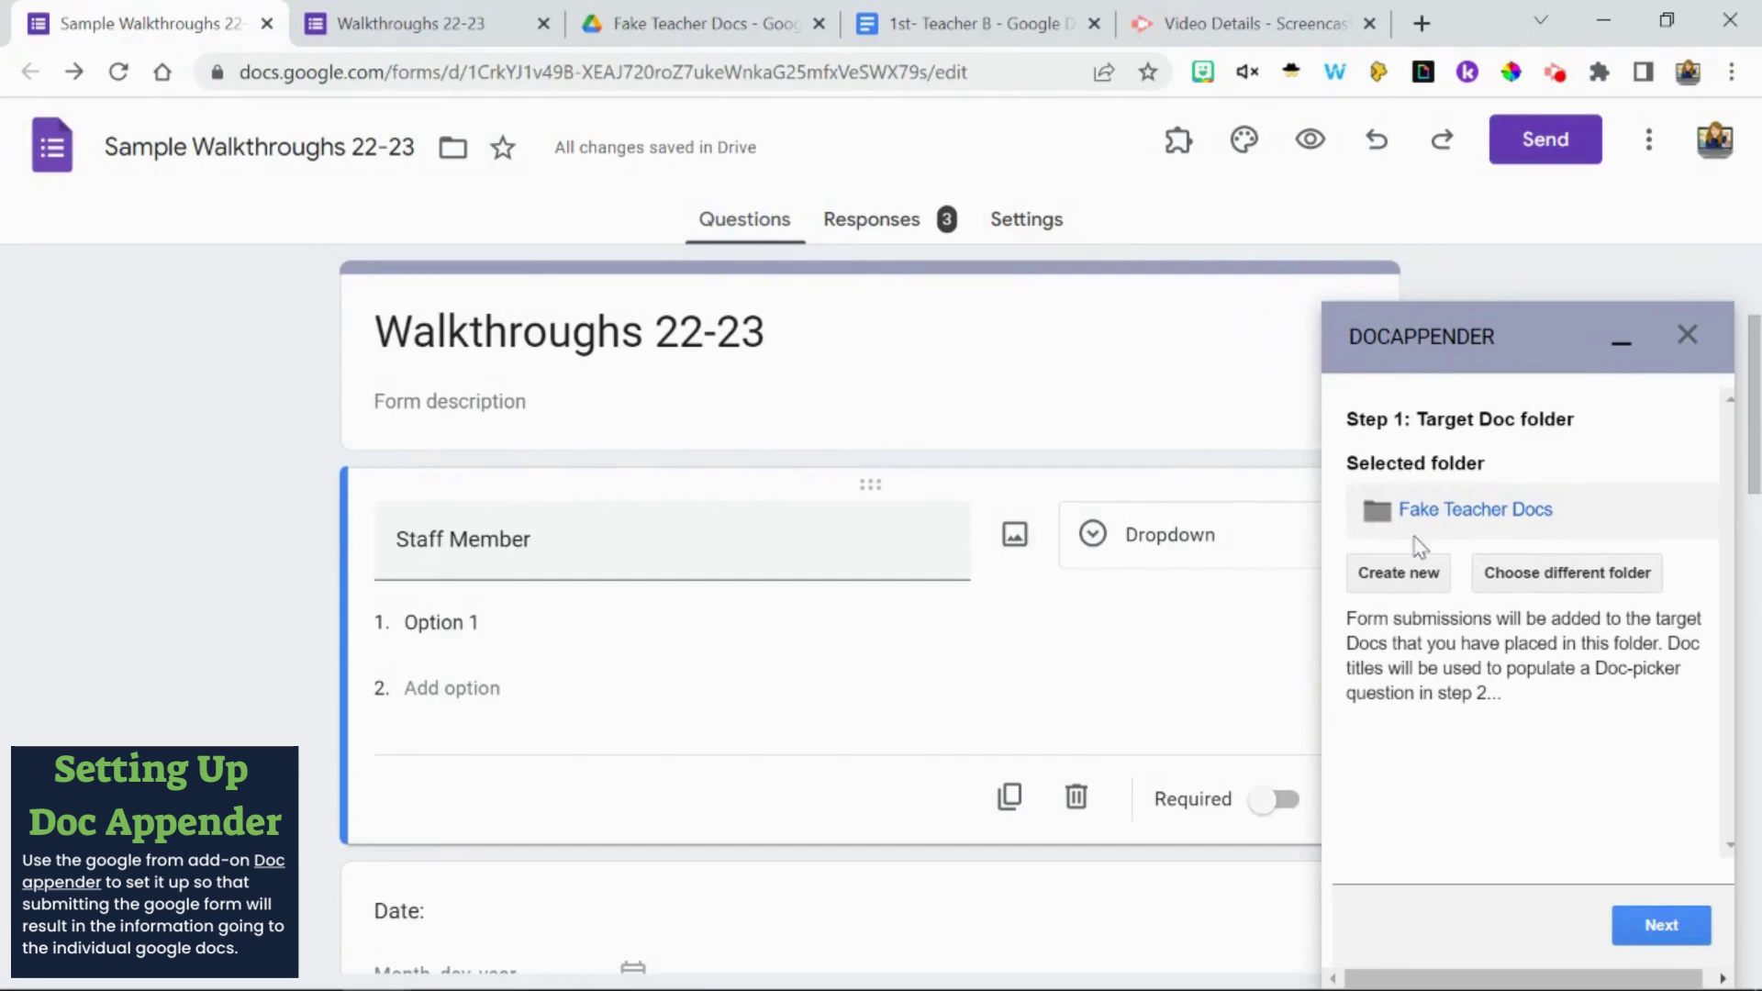
Step: Browse the folder picker, keep Fake Teacher Docs as target, and advance to Step 2
{"action": "left_click", "coordinate": [1532, 576]}
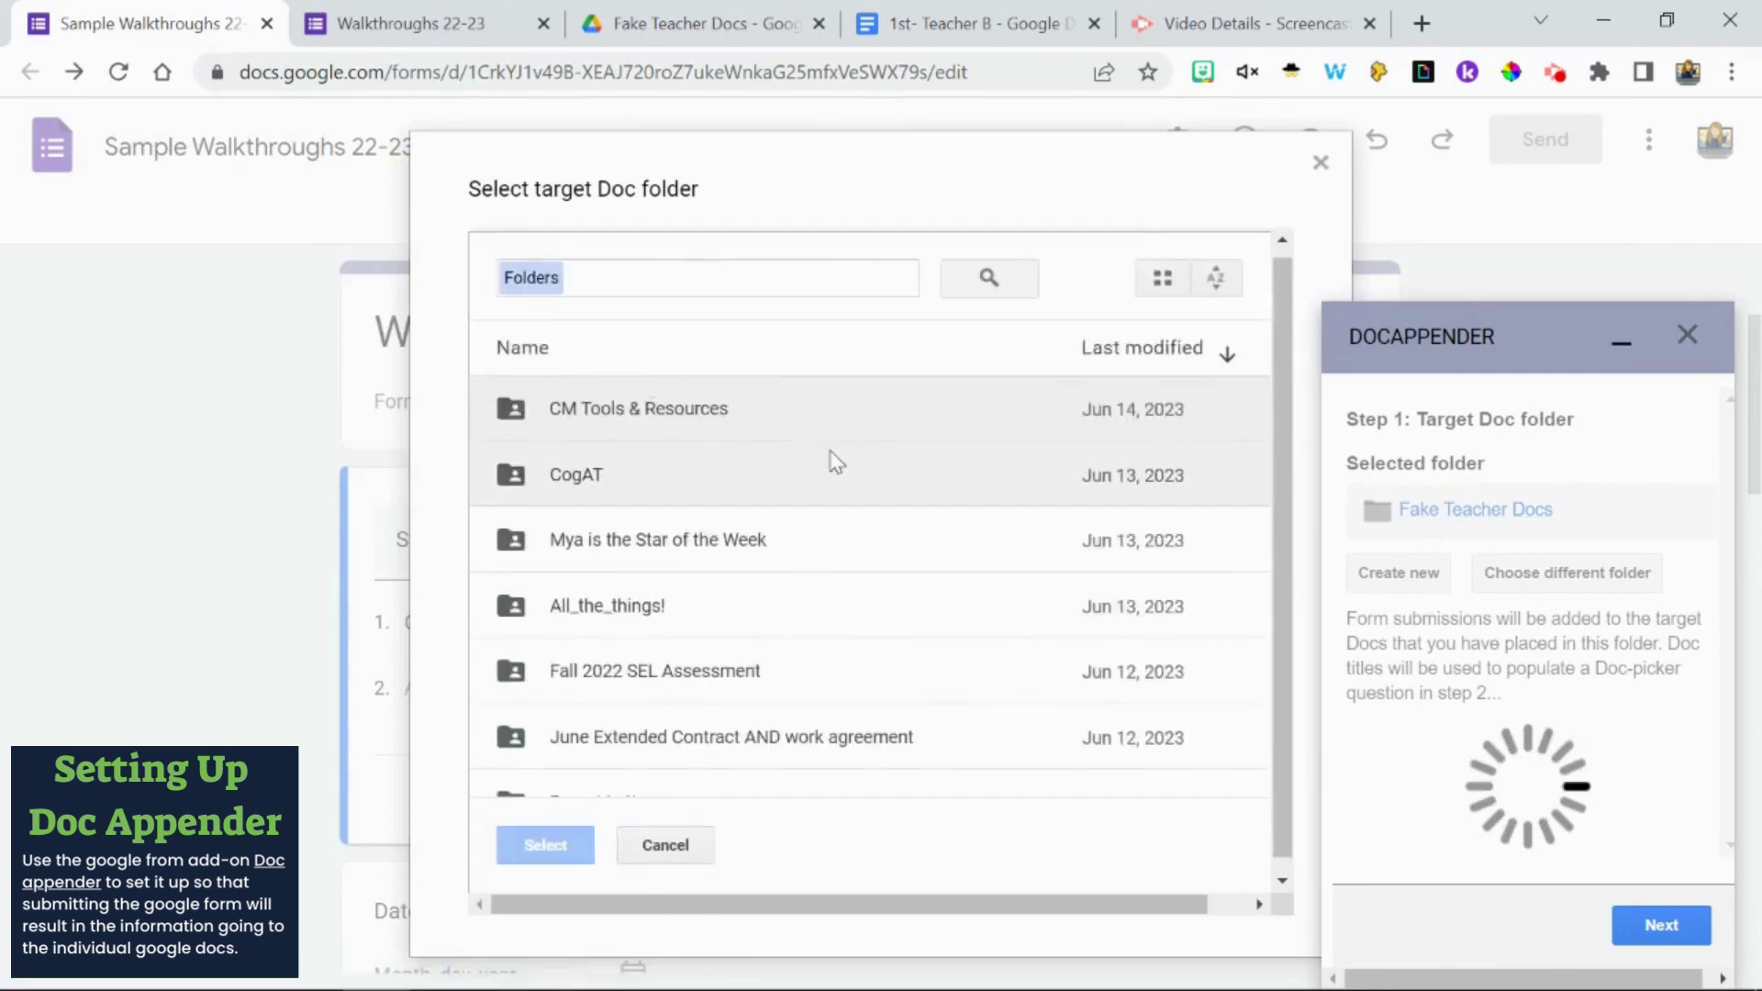
{"action": "scroll", "coordinate": [688, 598], "scroll_direction": "down", "scroll_amount": 10}
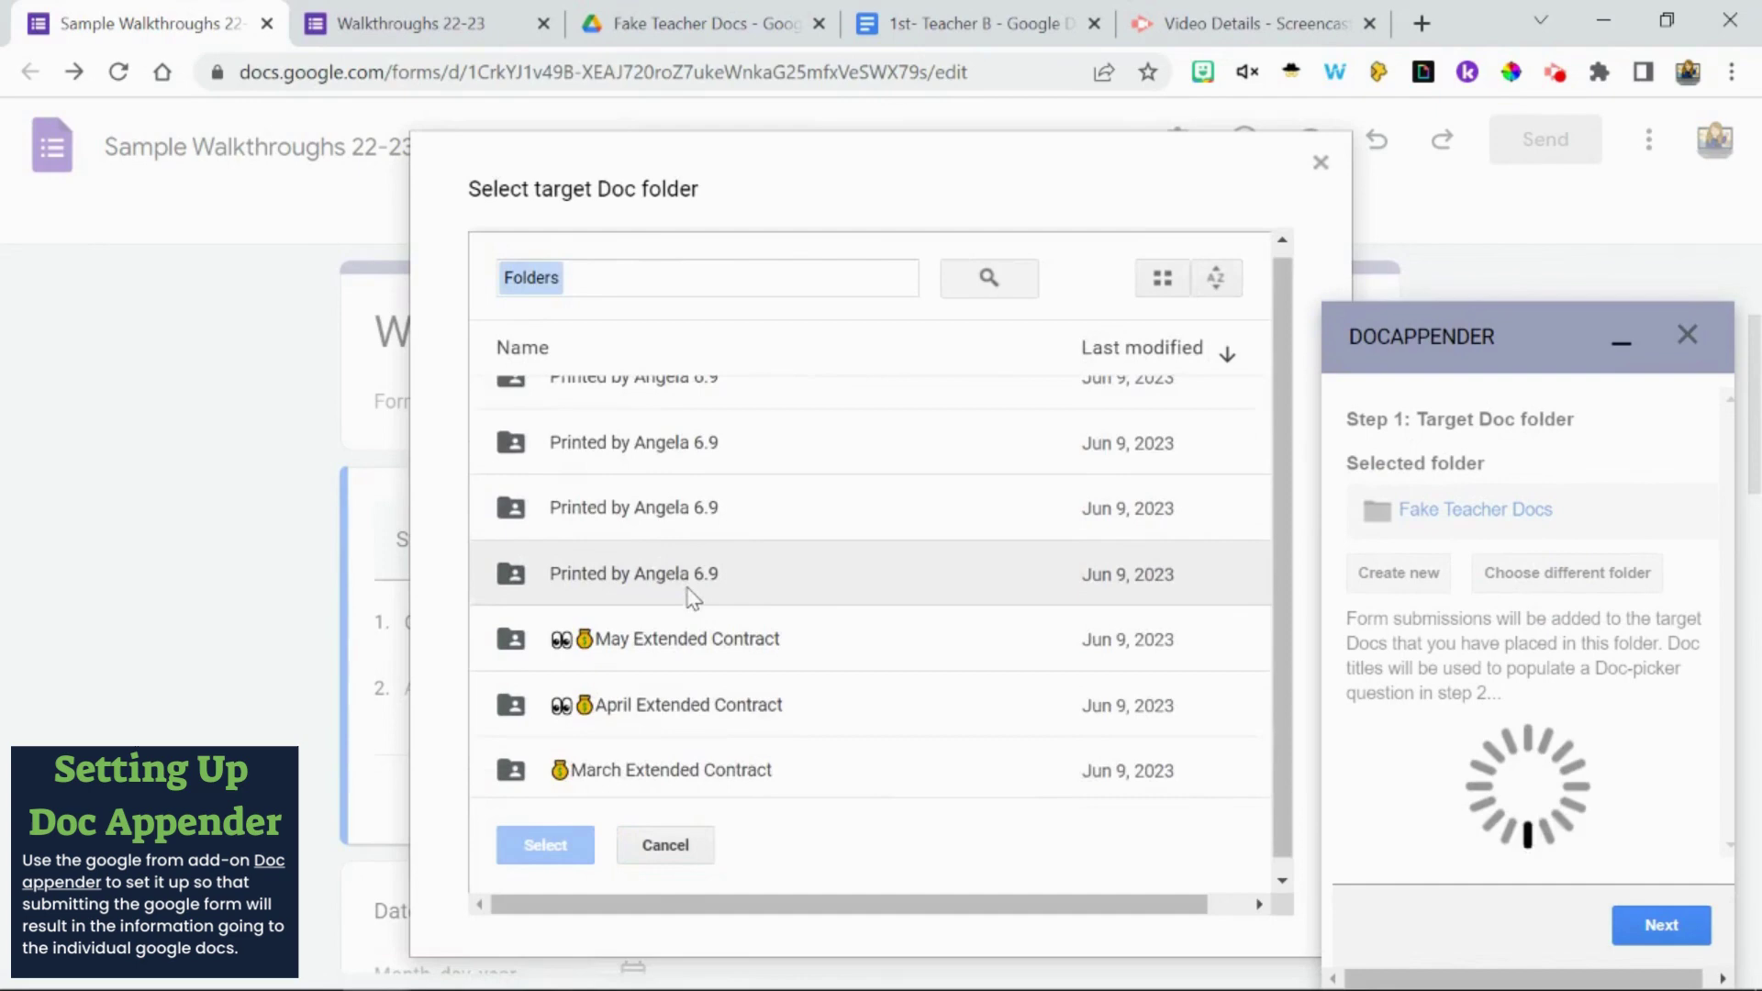
{"action": "scroll", "coordinate": [688, 597], "scroll_direction": "down", "scroll_amount": 2}
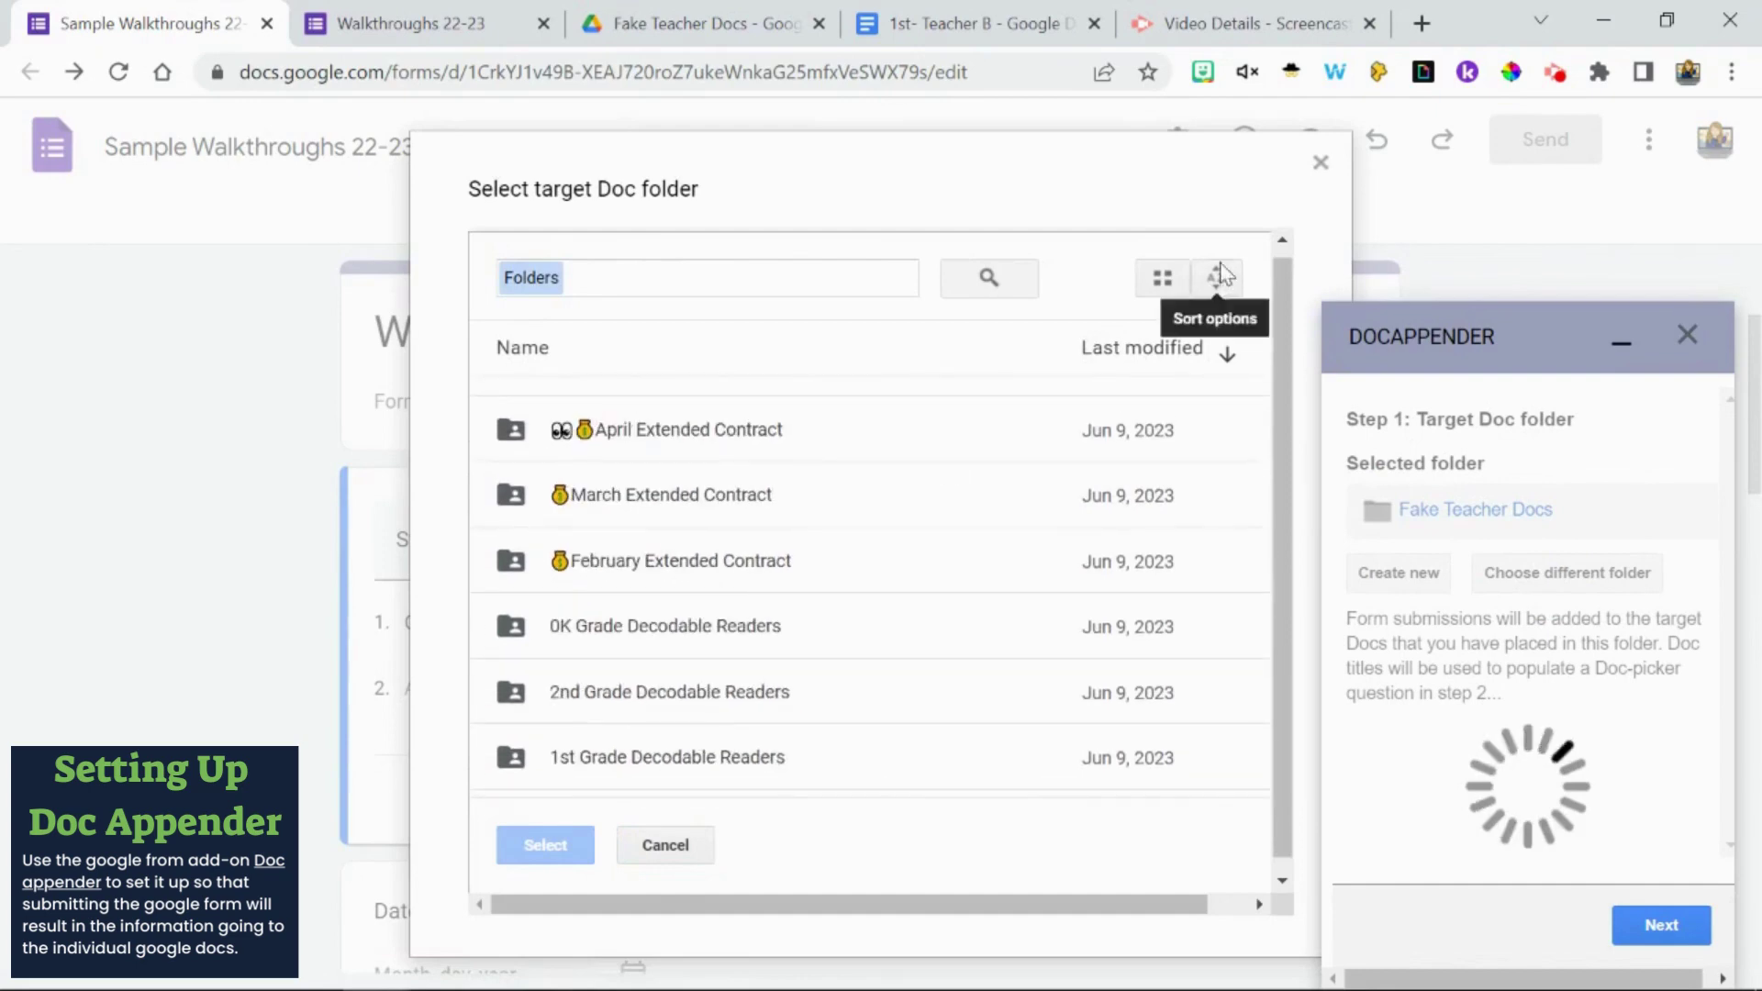
{"action": "left_click", "coordinate": [1321, 162]}
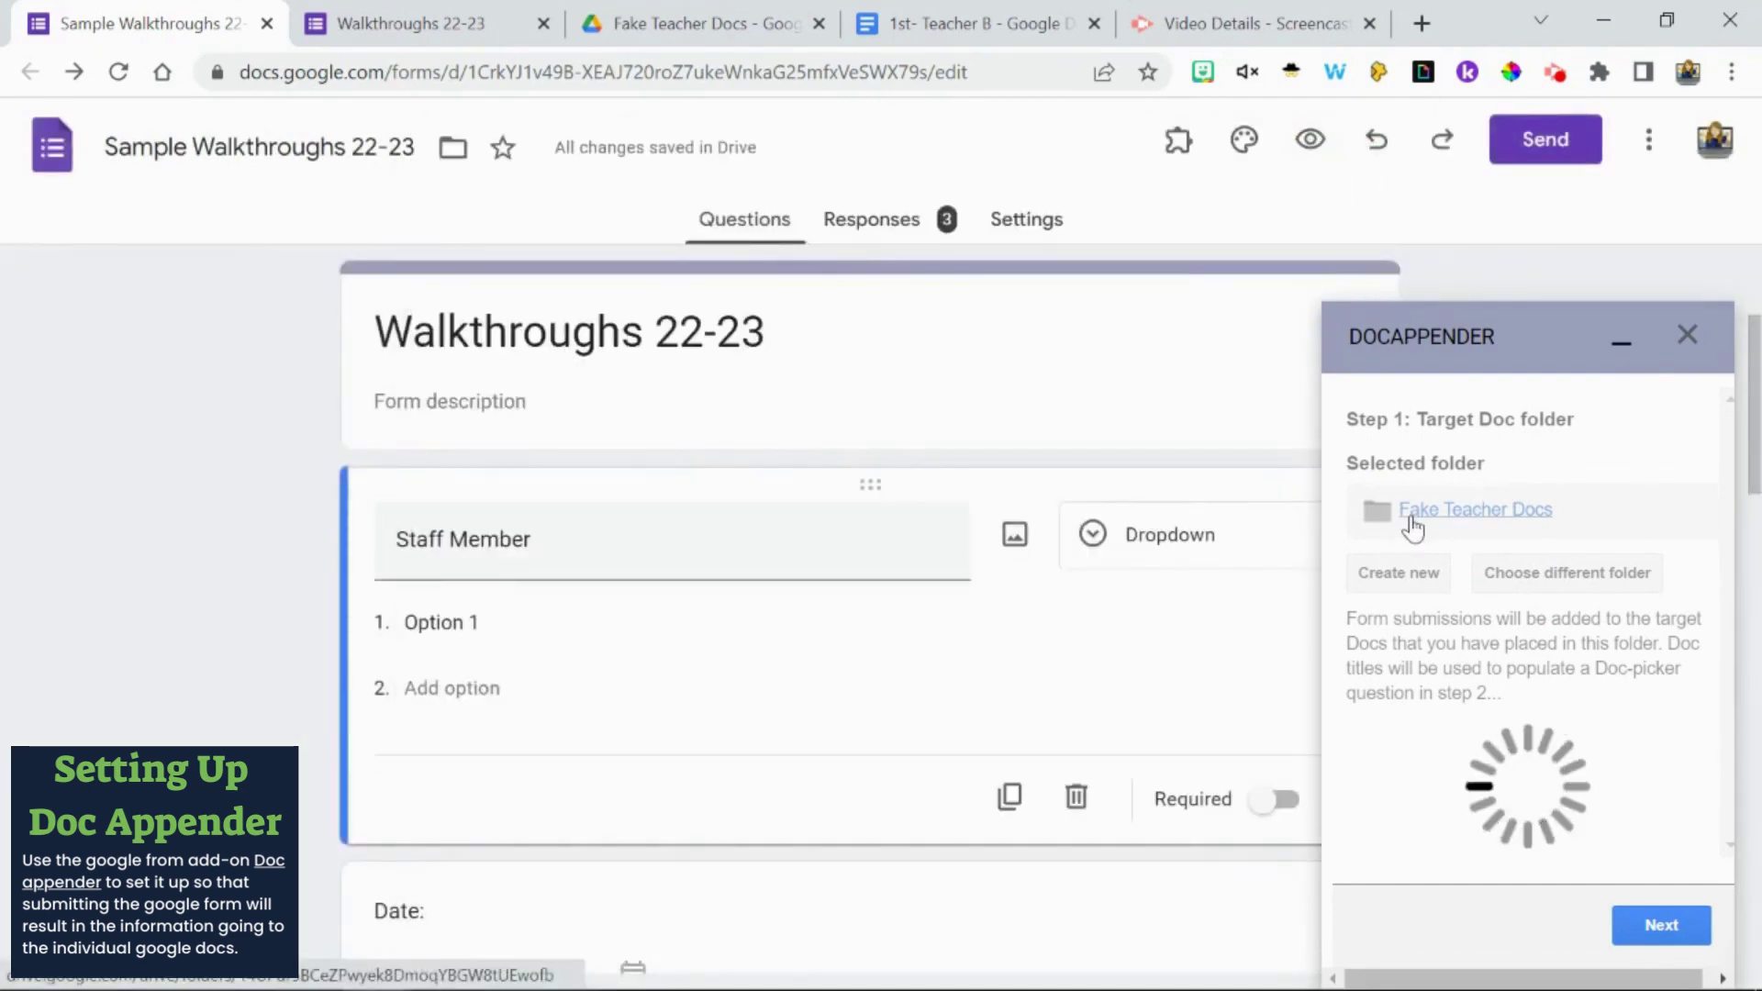
{"action": "left_click", "coordinate": [1656, 927]}
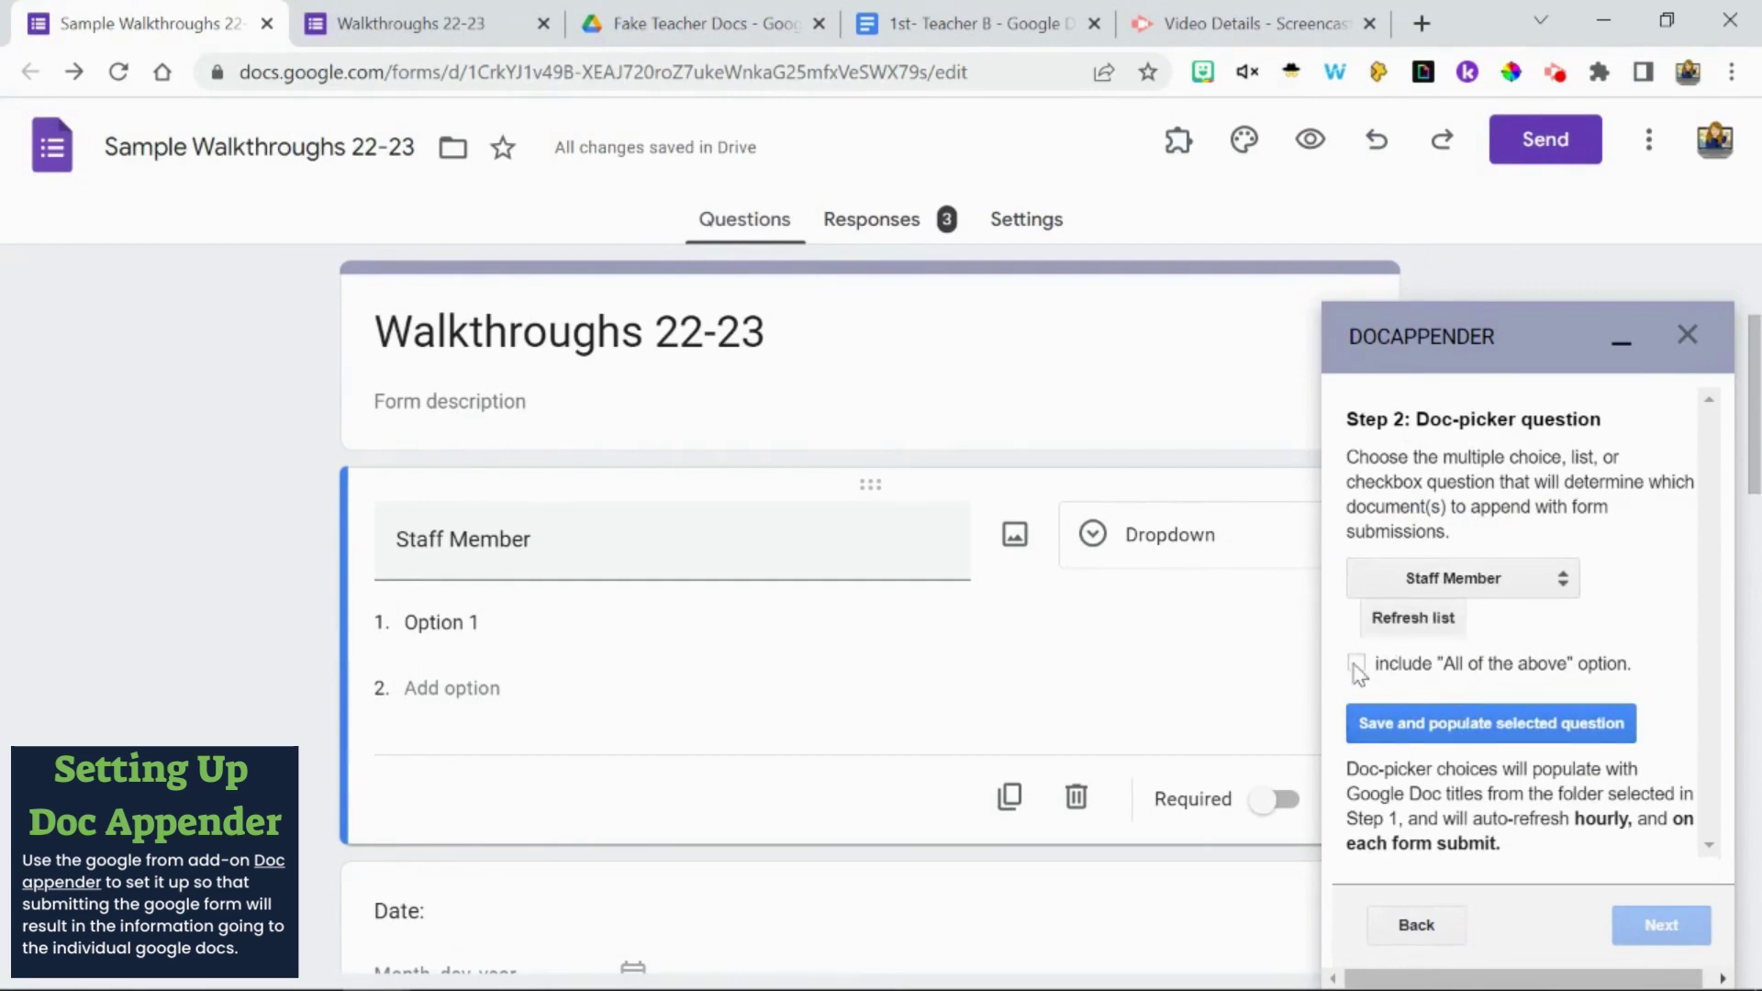
Step: Populate Staff Member with the teacher doc names, without All of the above, and continue
{"action": "left_click", "coordinate": [1434, 721]}
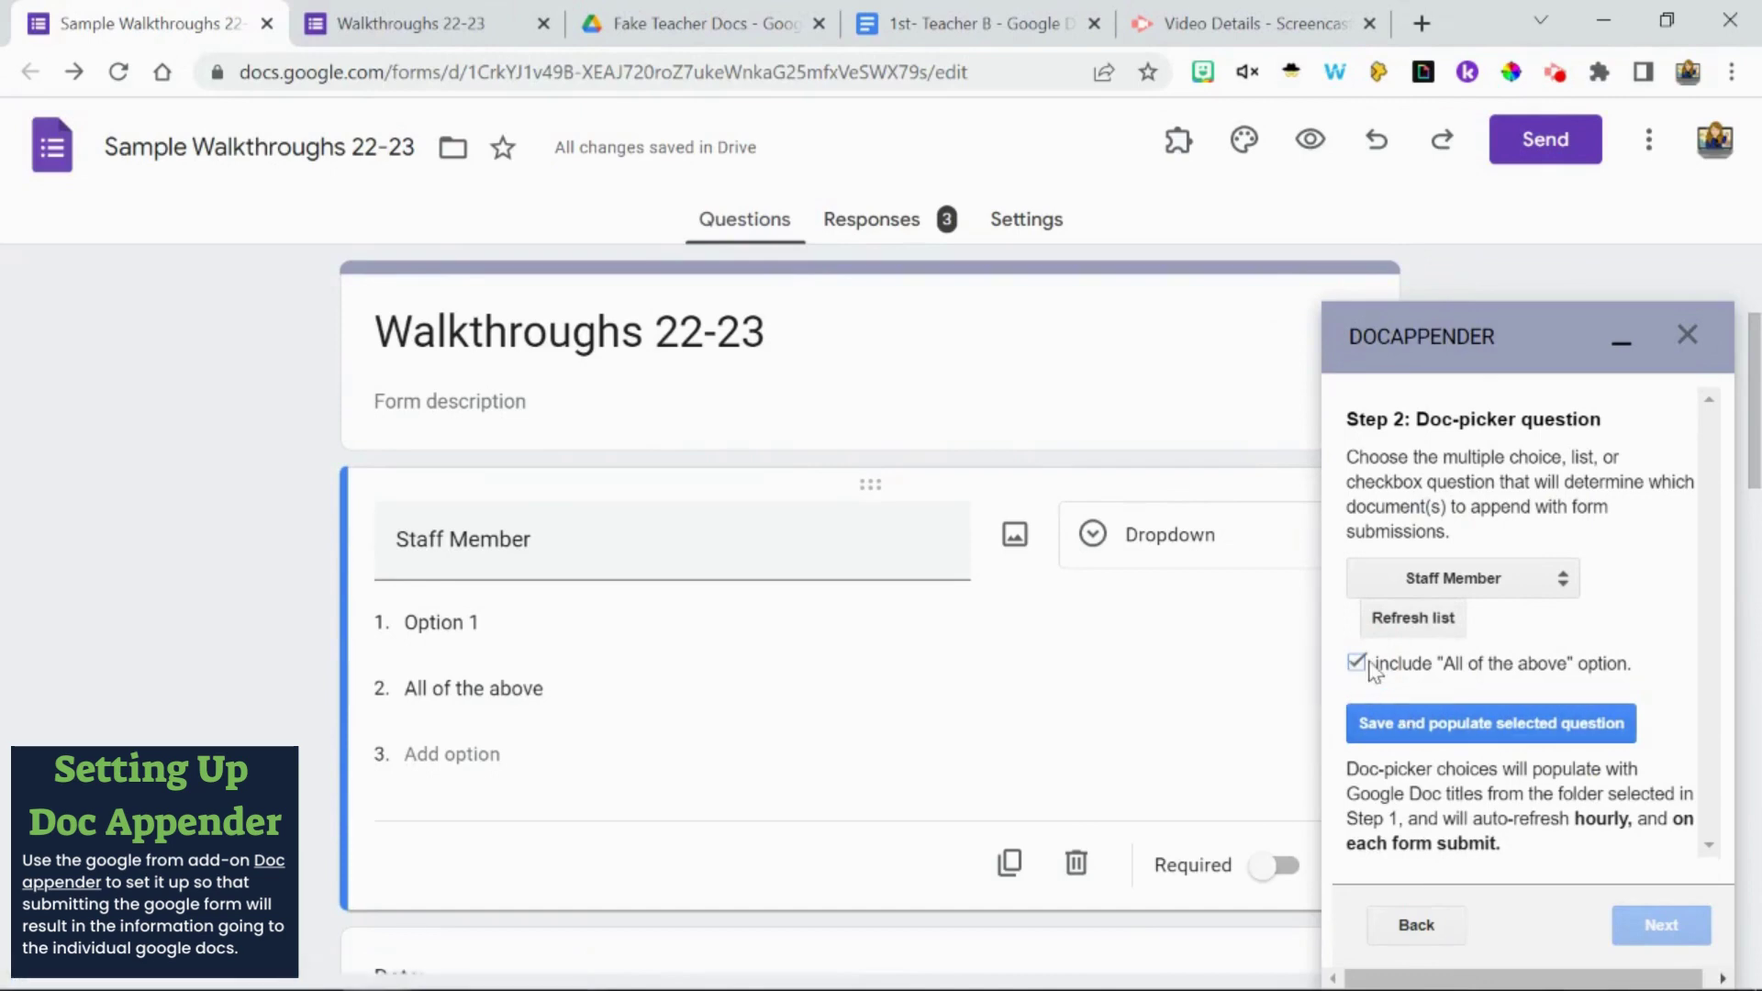
{"action": "left_click", "coordinate": [1357, 663]}
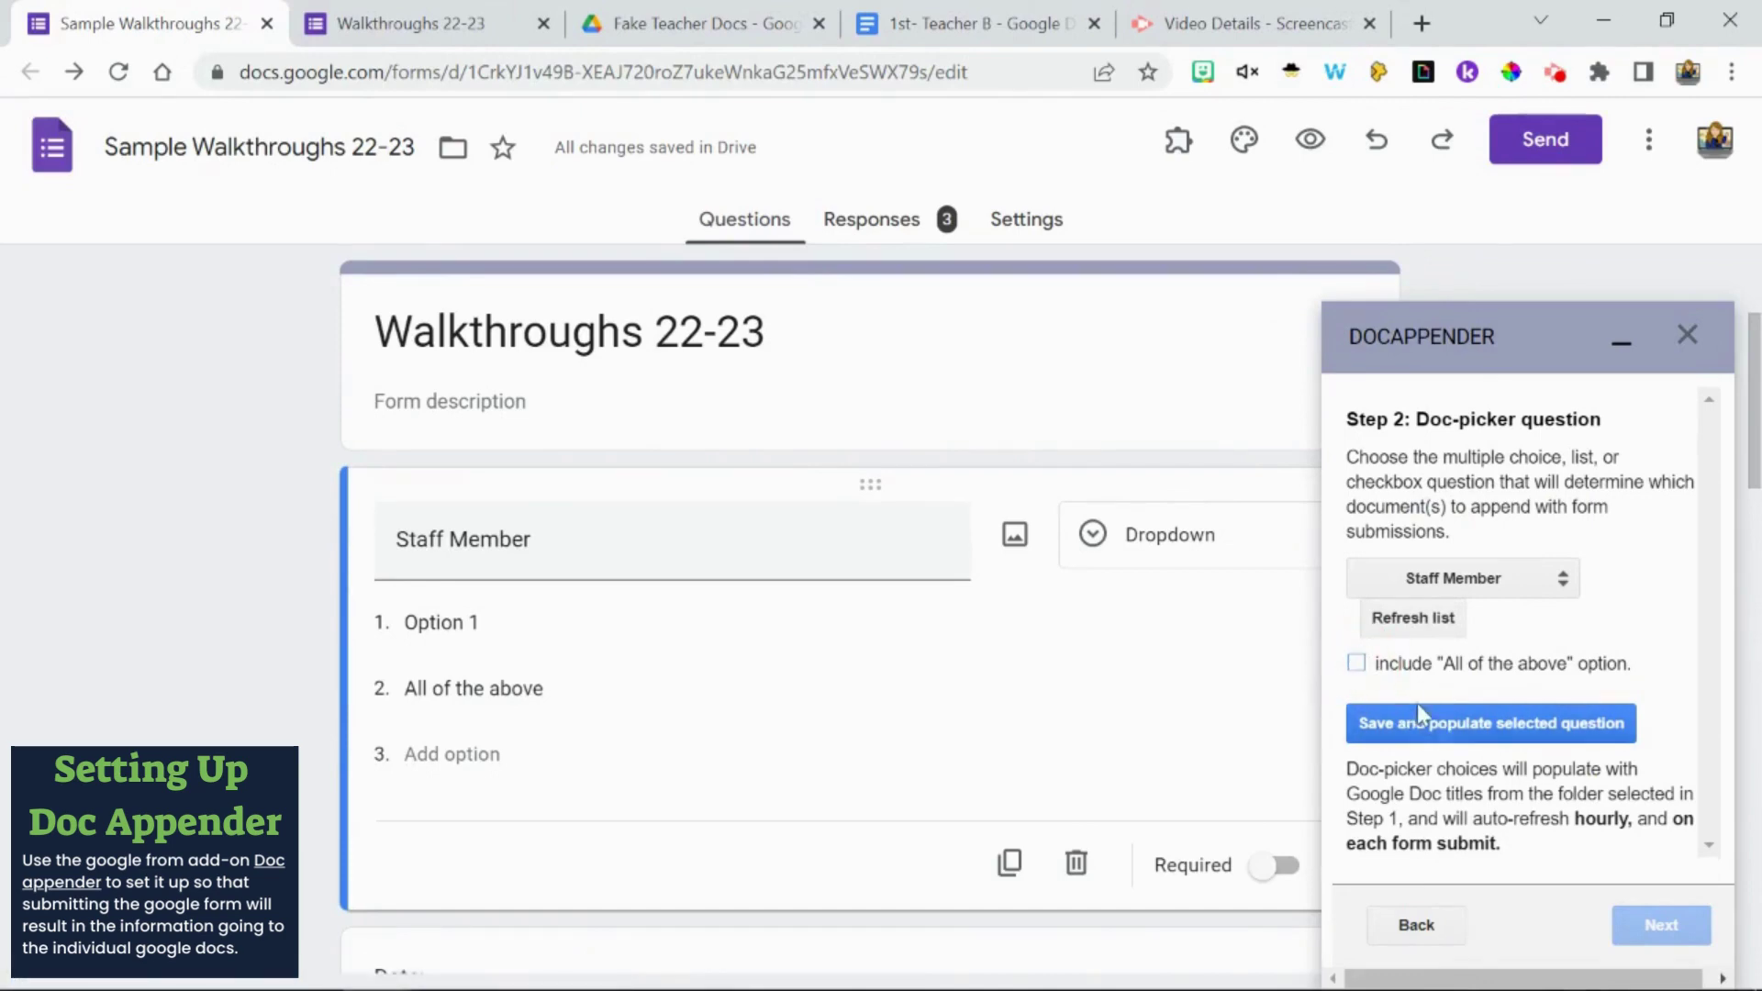
{"action": "left_click", "coordinate": [1428, 725]}
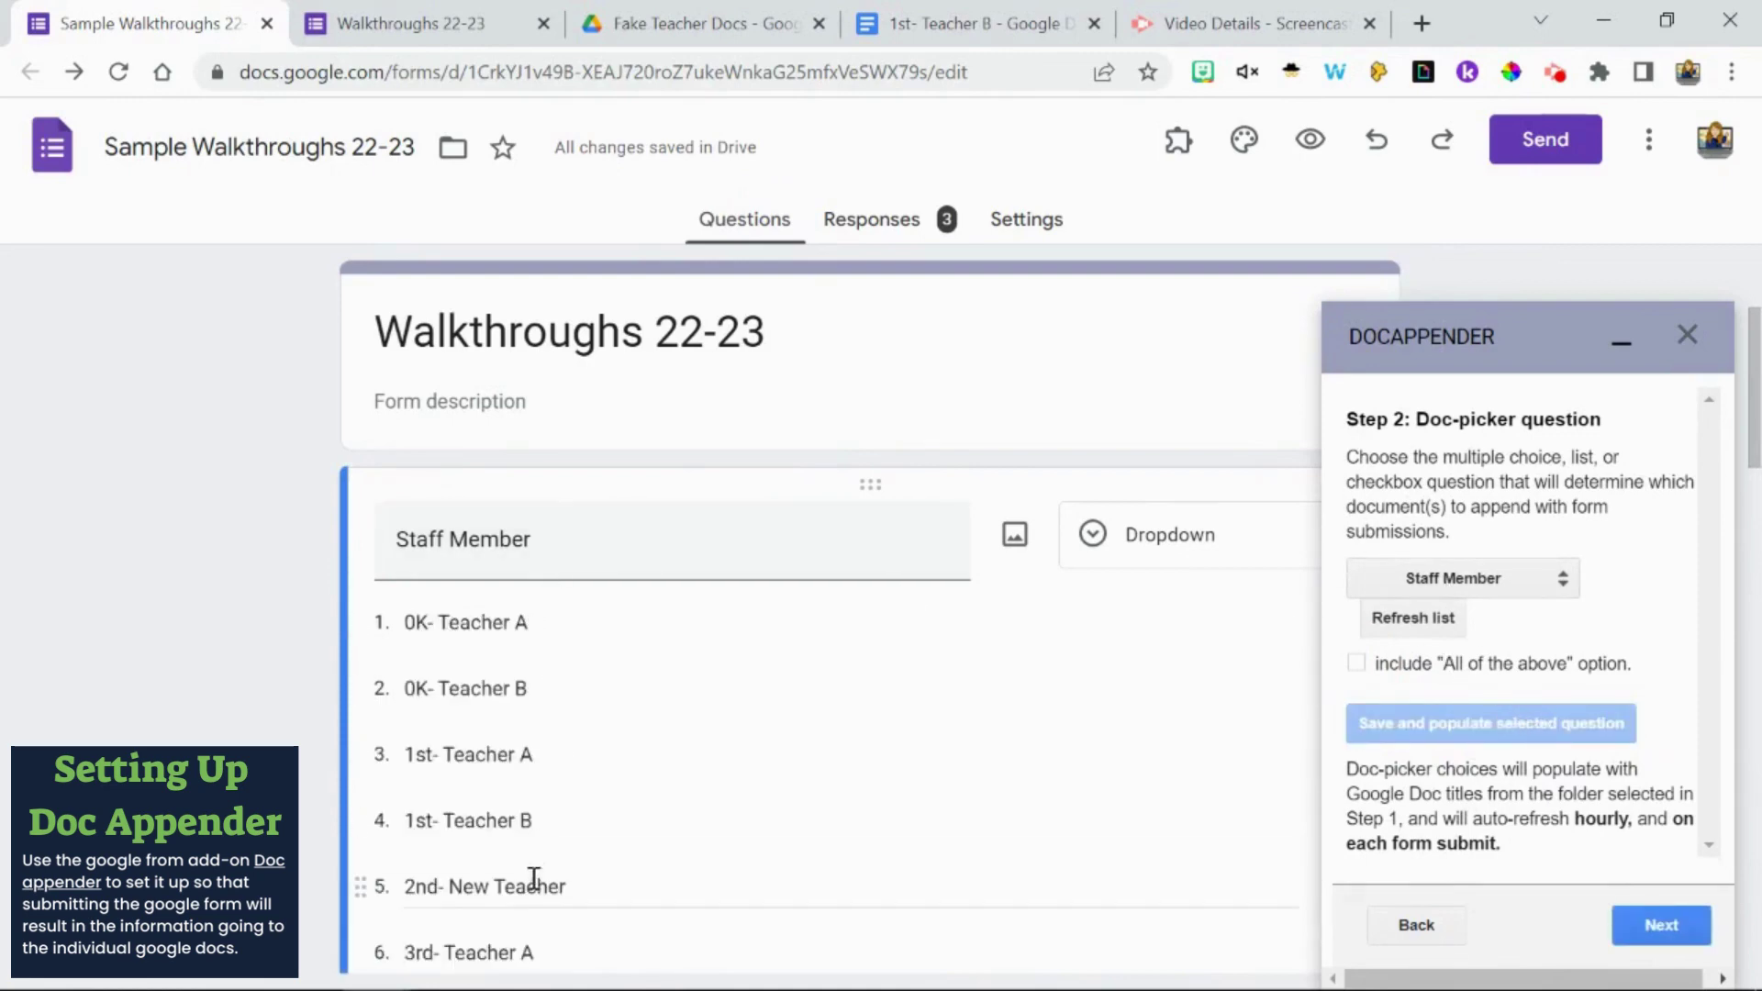
{"action": "scroll", "coordinate": [531, 944], "scroll_direction": "down", "scroll_amount": 1}
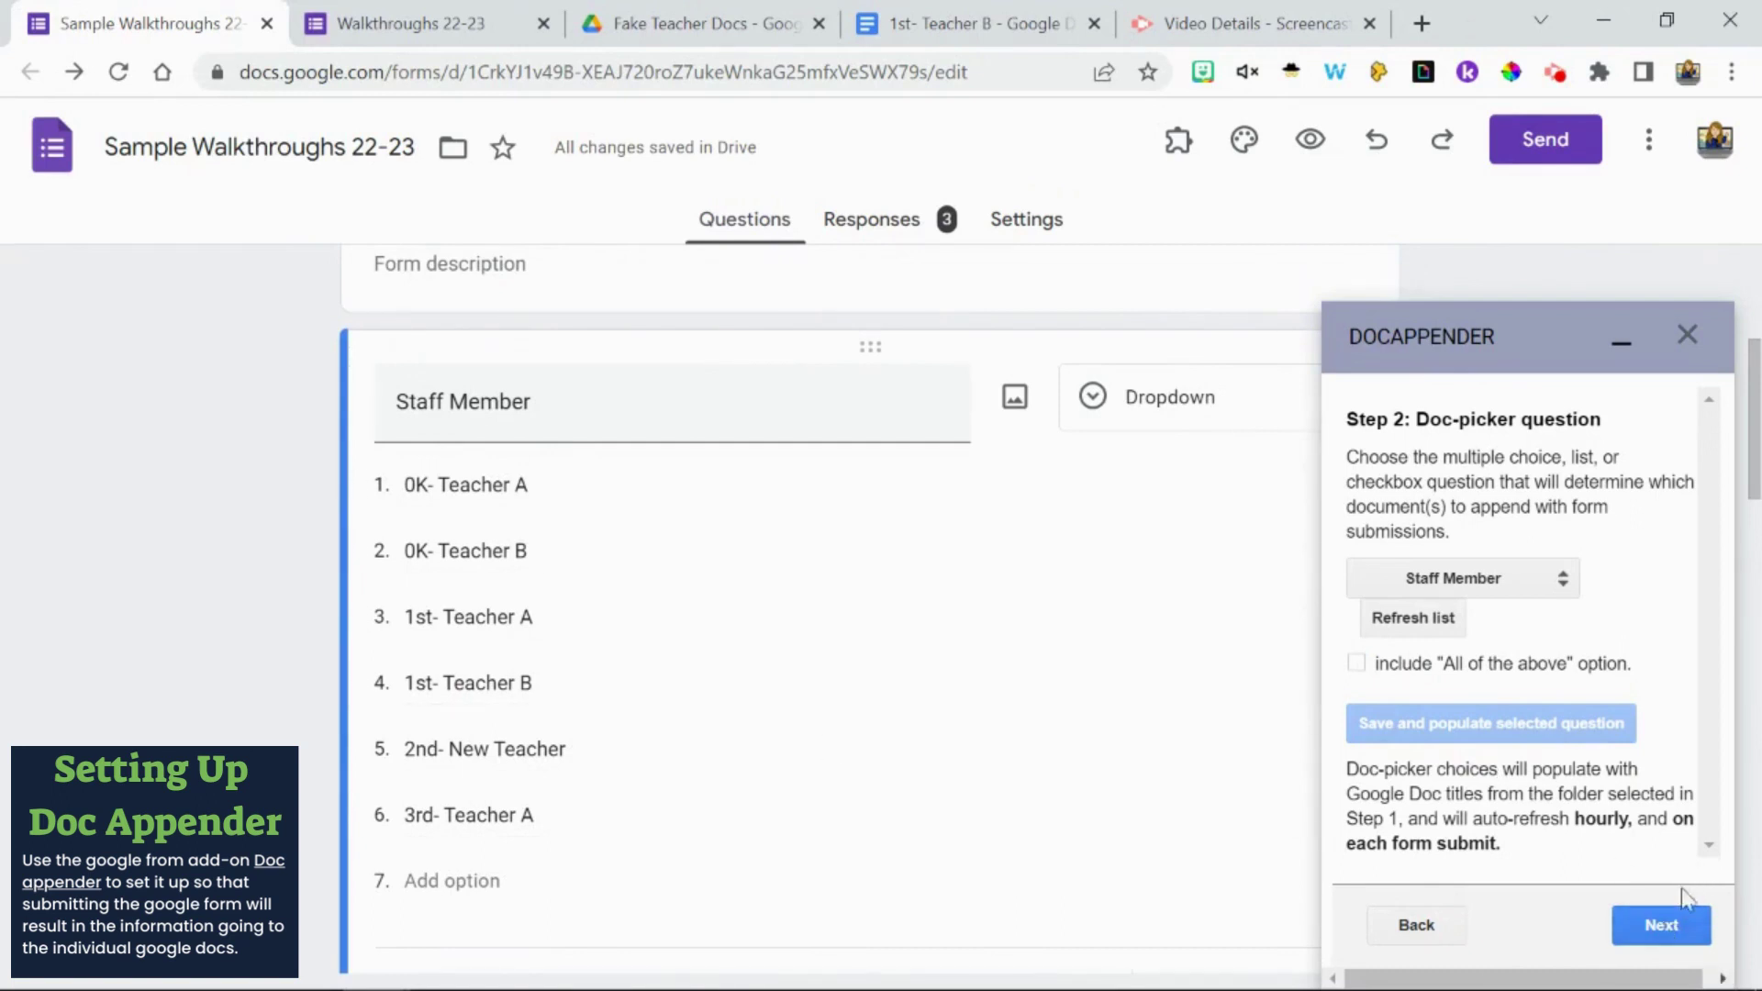
{"action": "left_click", "coordinate": [1664, 929]}
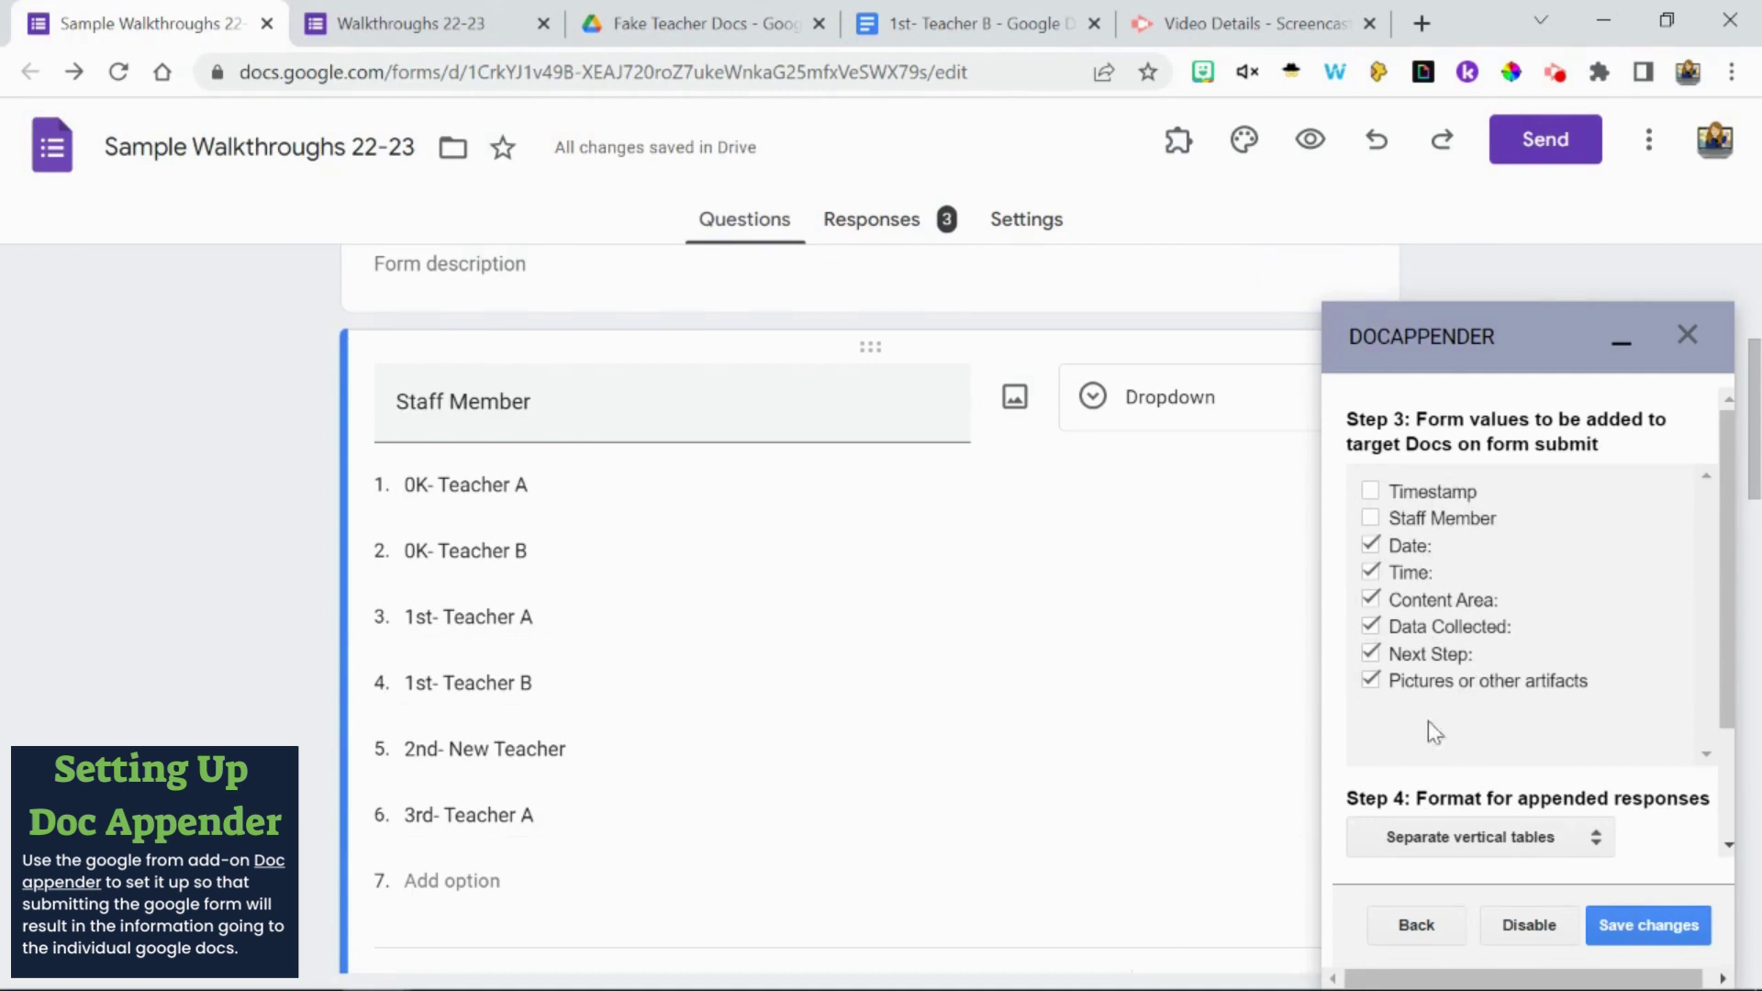
Step: Keep the checked answer fields and Separate vertical tables format, then save the settings
{"action": "scroll", "coordinate": [1487, 717], "scroll_direction": "down", "scroll_amount": 2}
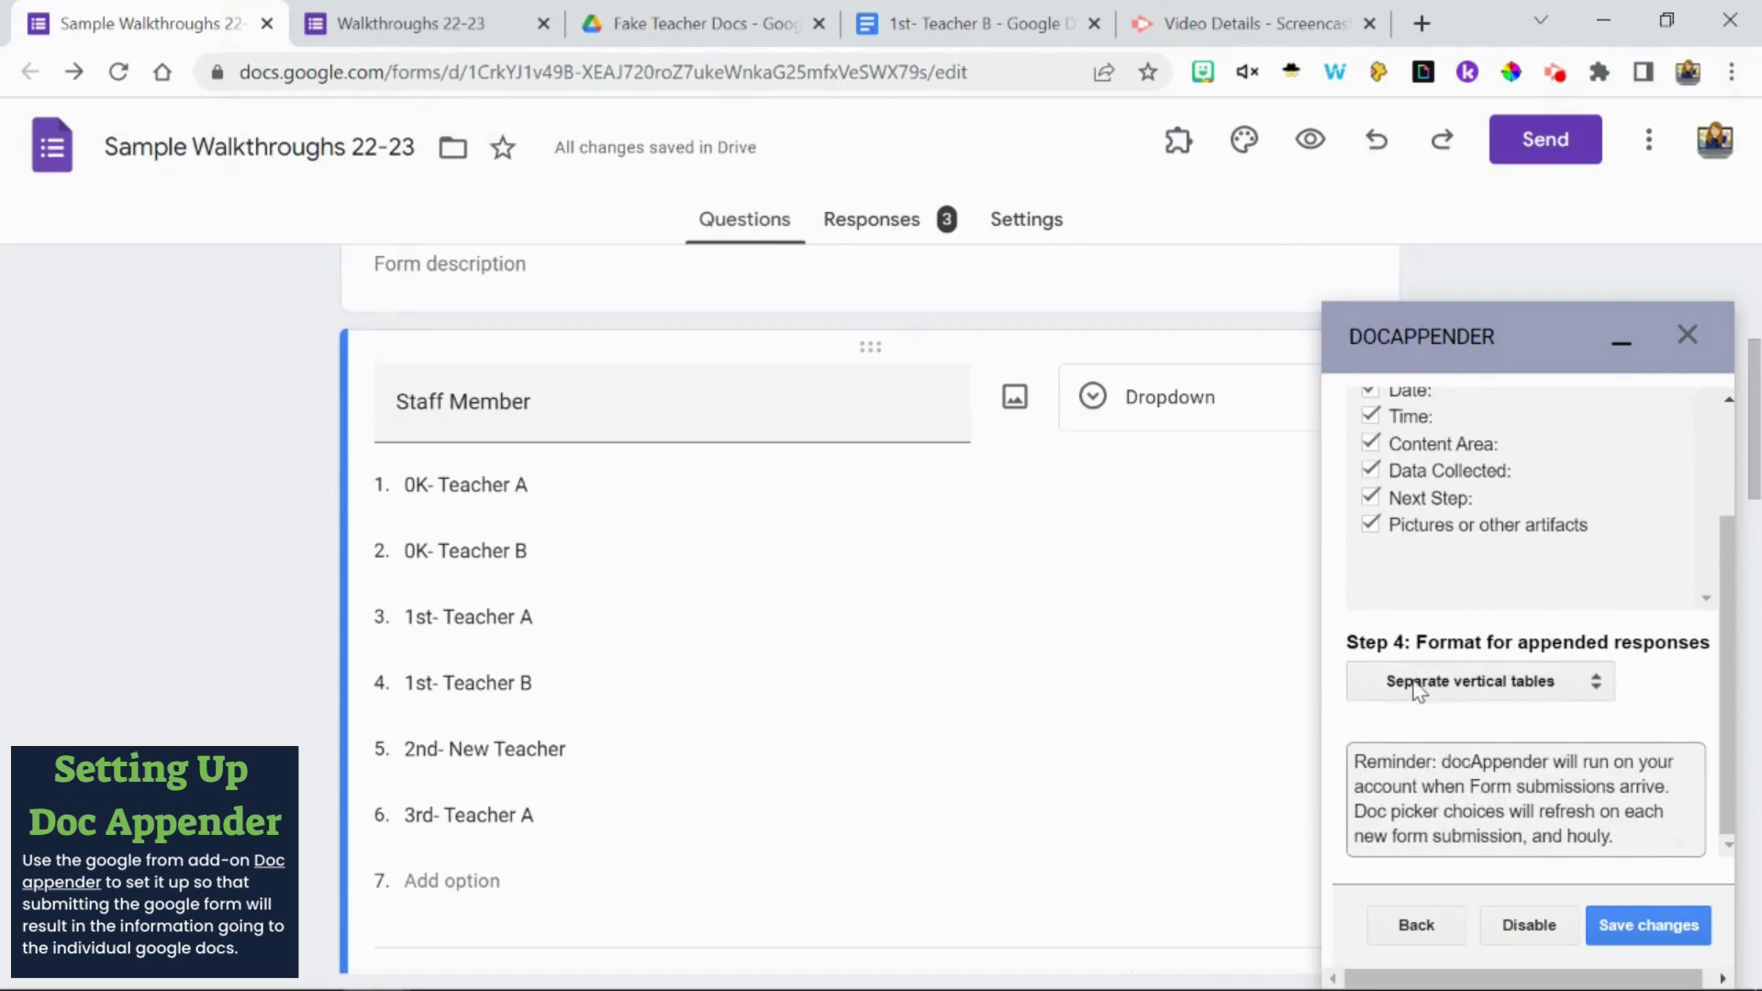
{"action": "left_click", "coordinate": [1436, 681]}
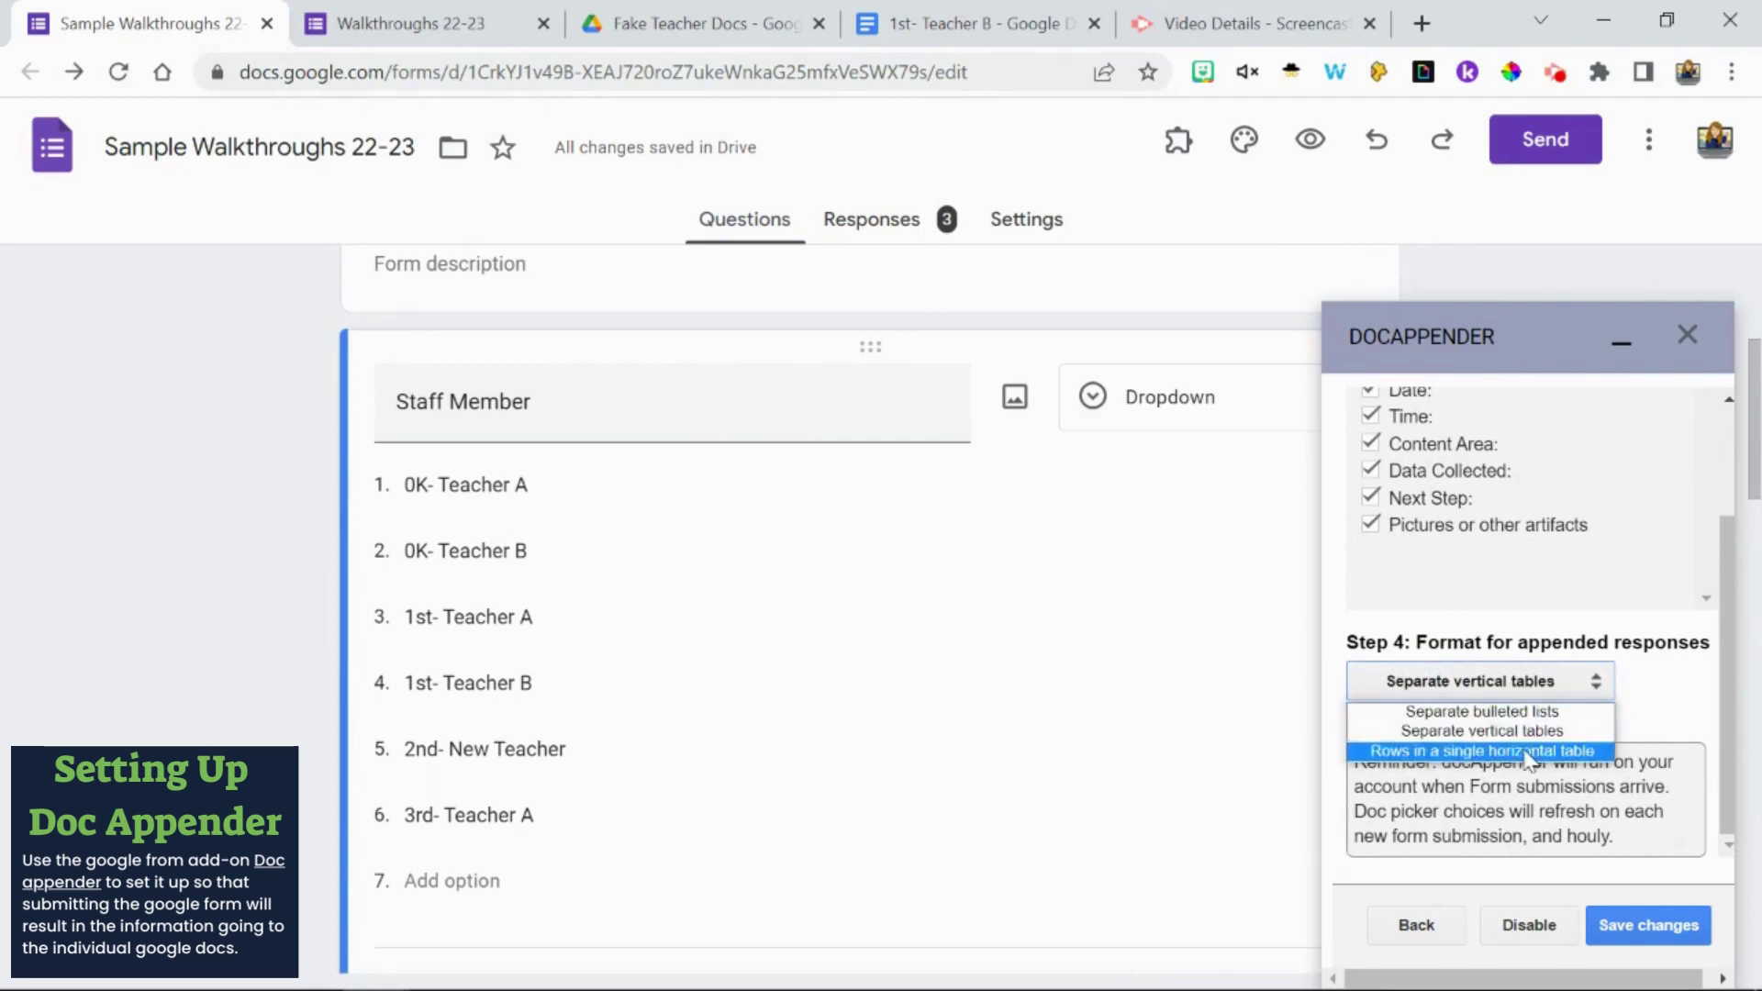
{"action": "left_click", "coordinate": [1652, 724]}
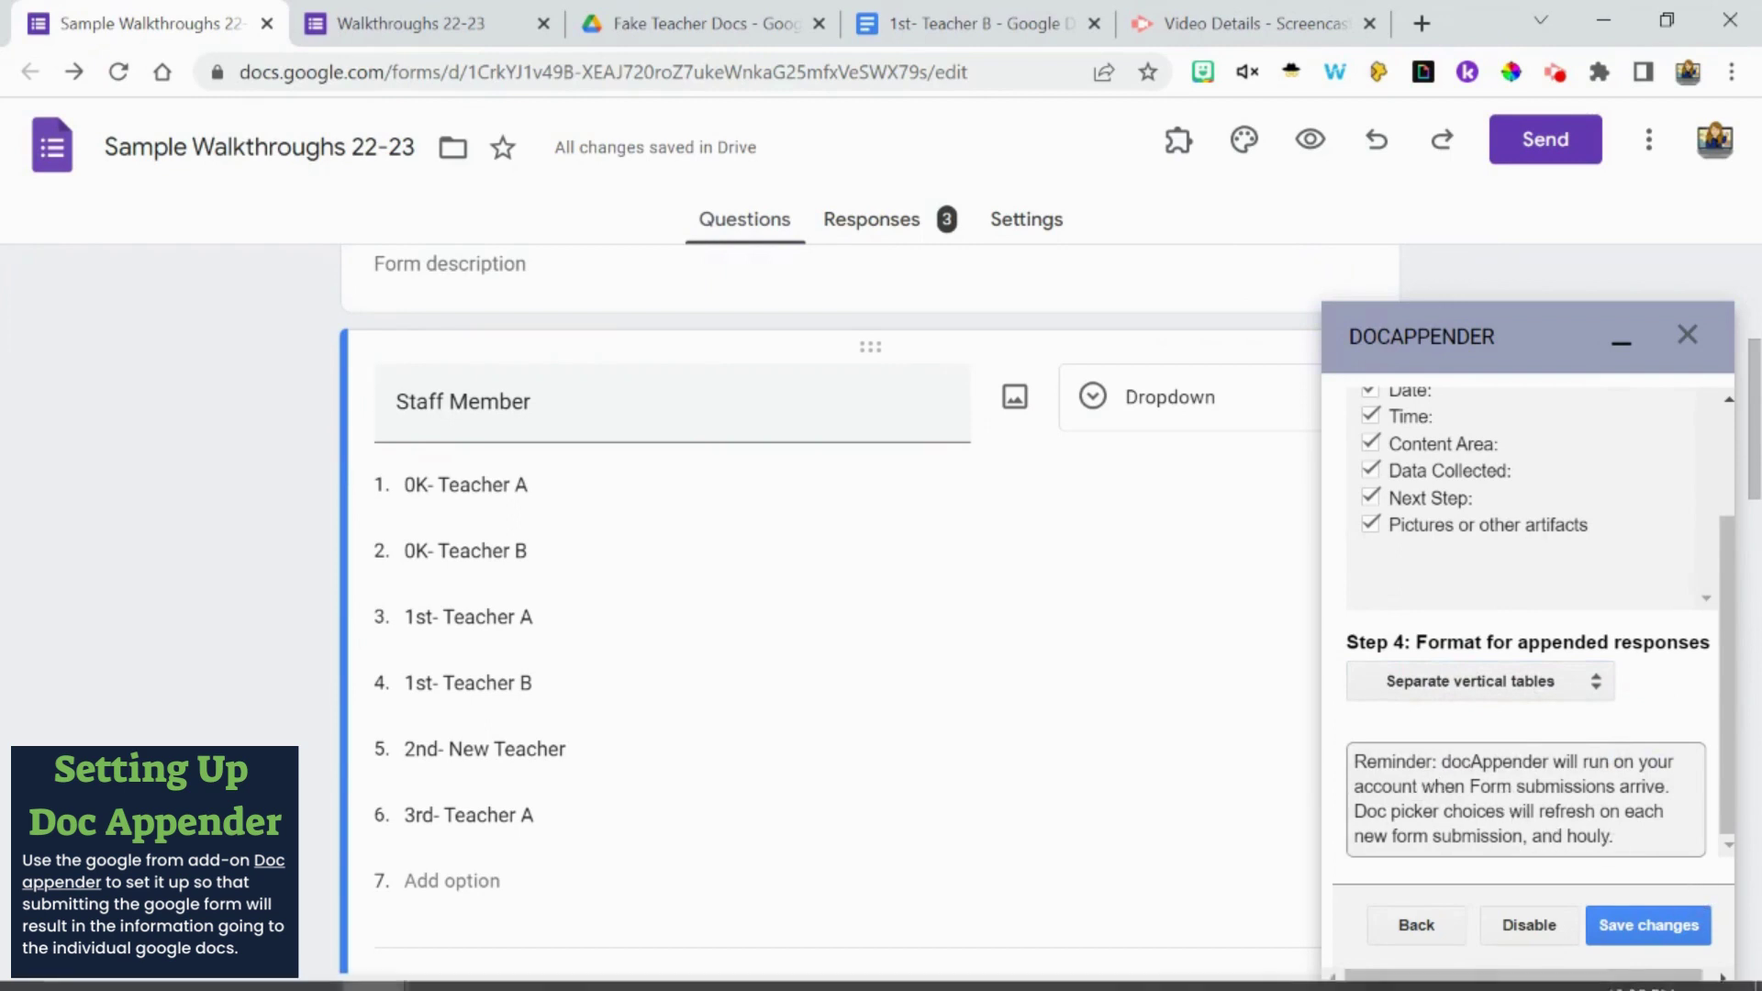
{"action": "left_click", "coordinate": [1656, 927]}
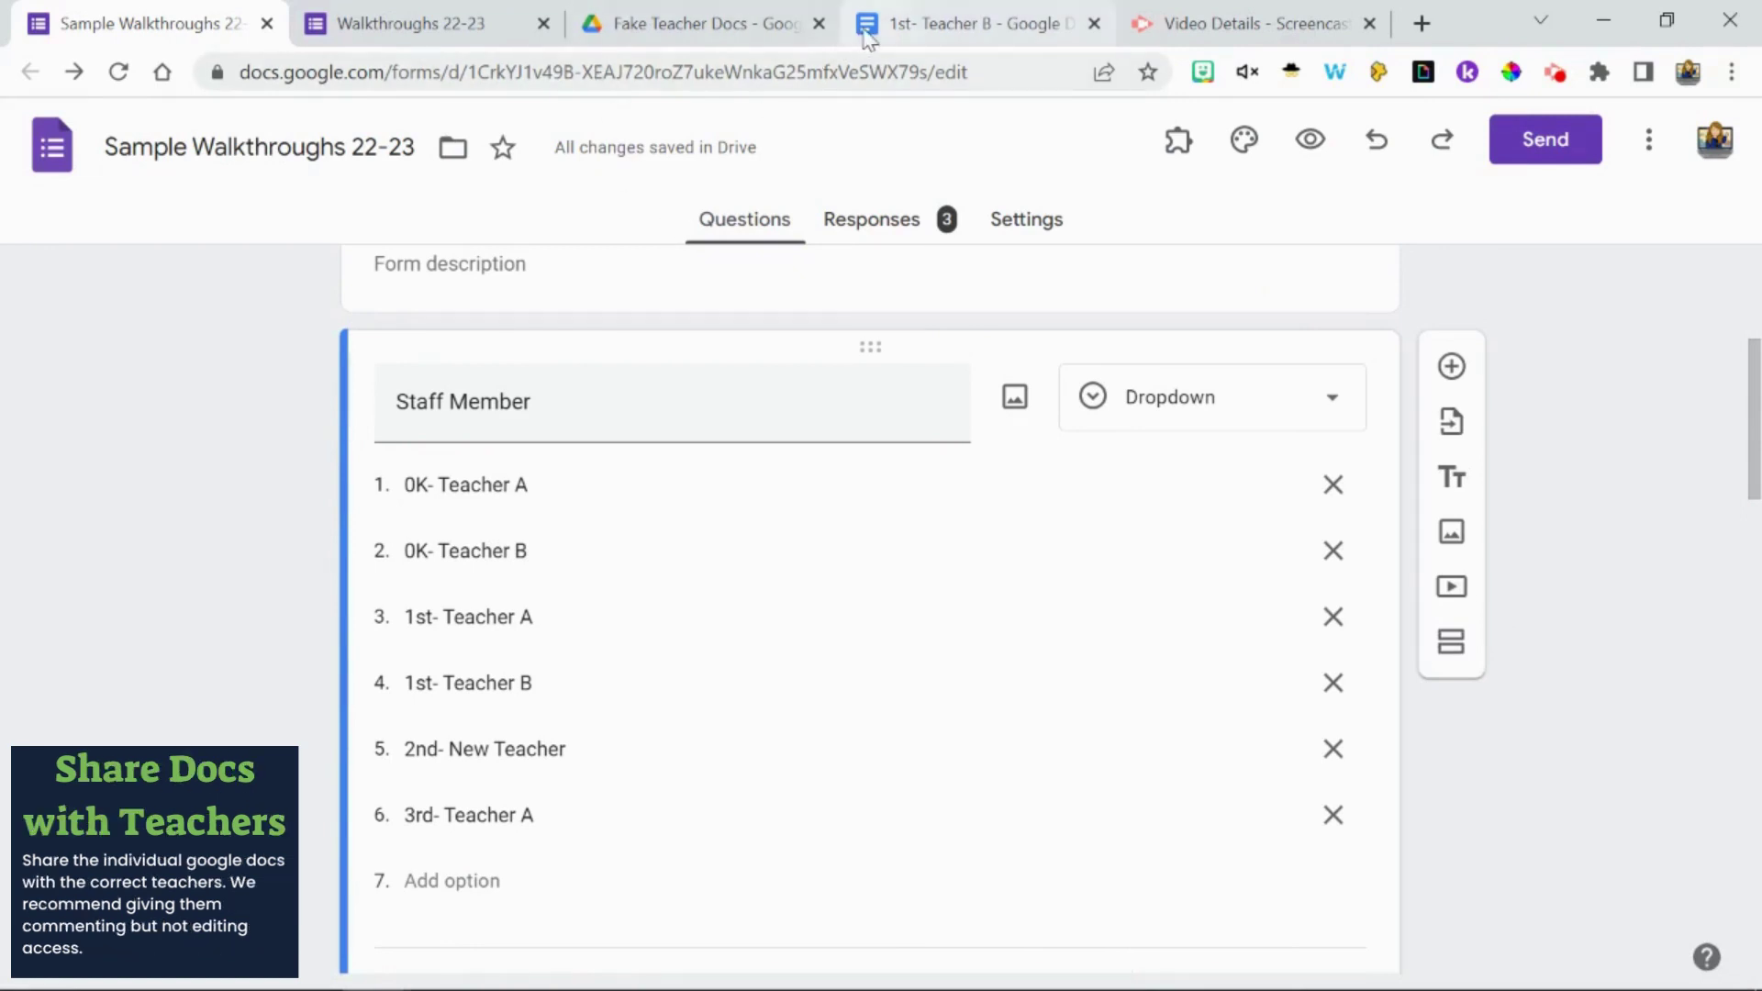
Step: Open the 1st- Teacher B doc and bring up its sharing settings
{"action": "left_click", "coordinate": [709, 29]}
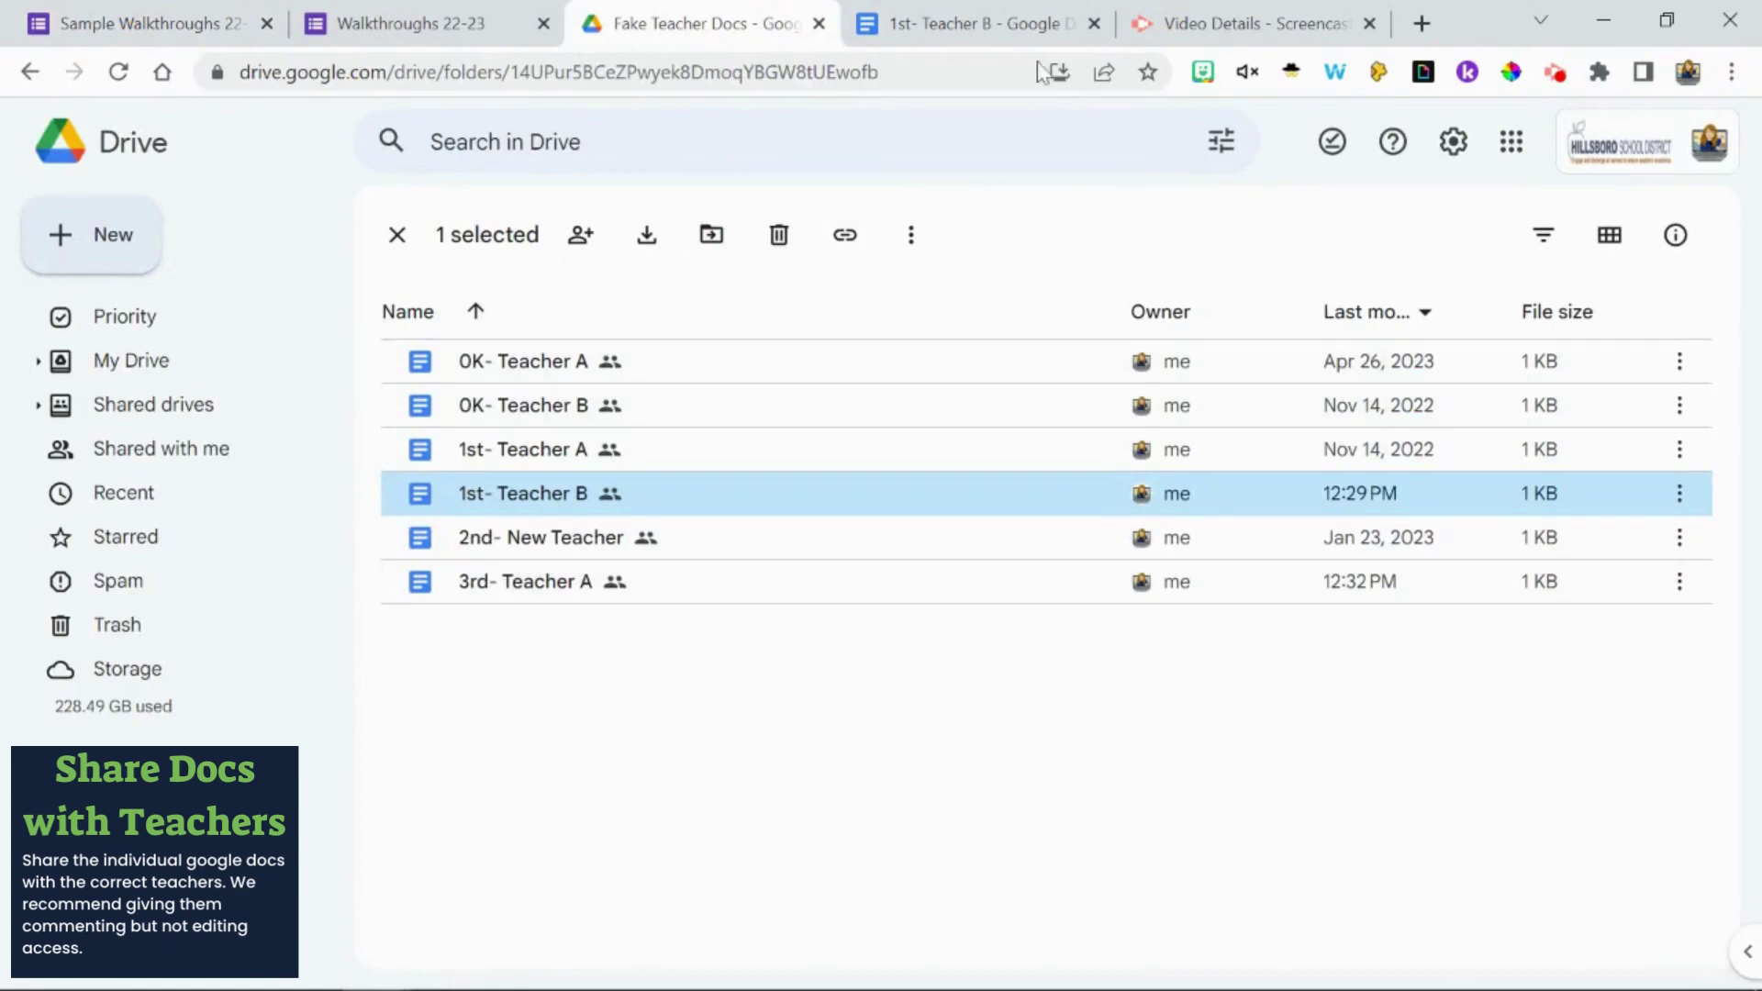
{"action": "left_click", "coordinate": [1002, 26]}
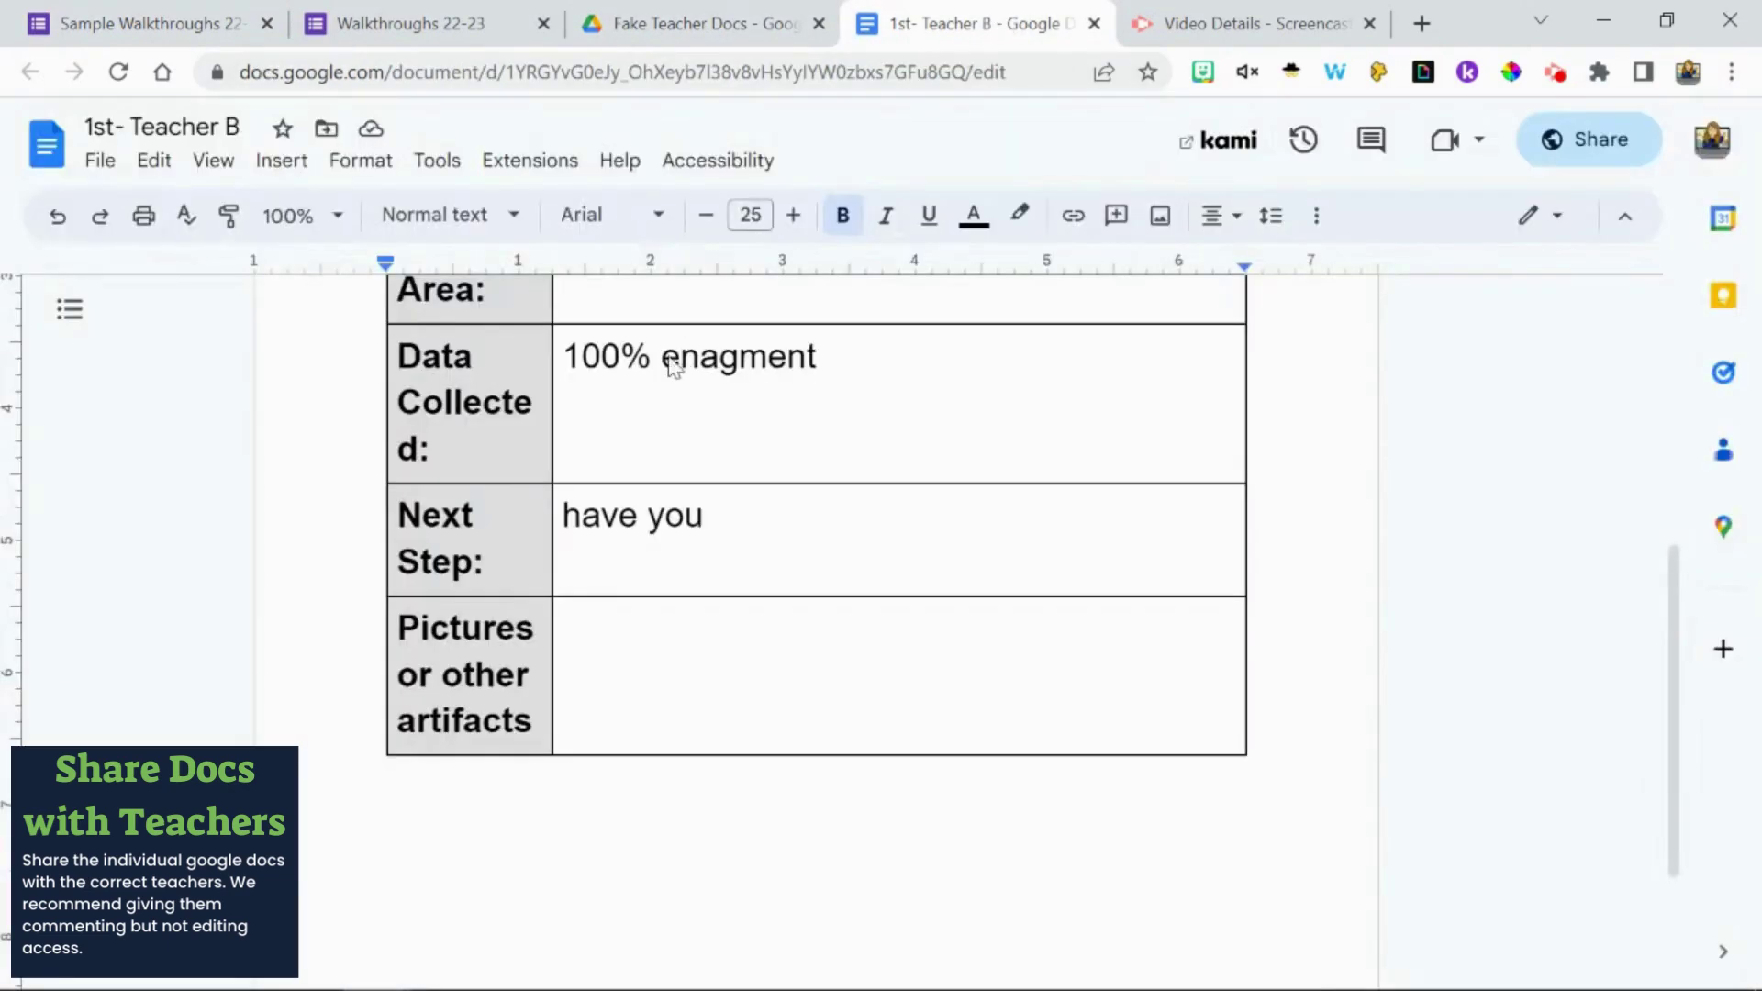
{"action": "scroll", "coordinate": [673, 358], "scroll_direction": "up", "scroll_amount": 5}
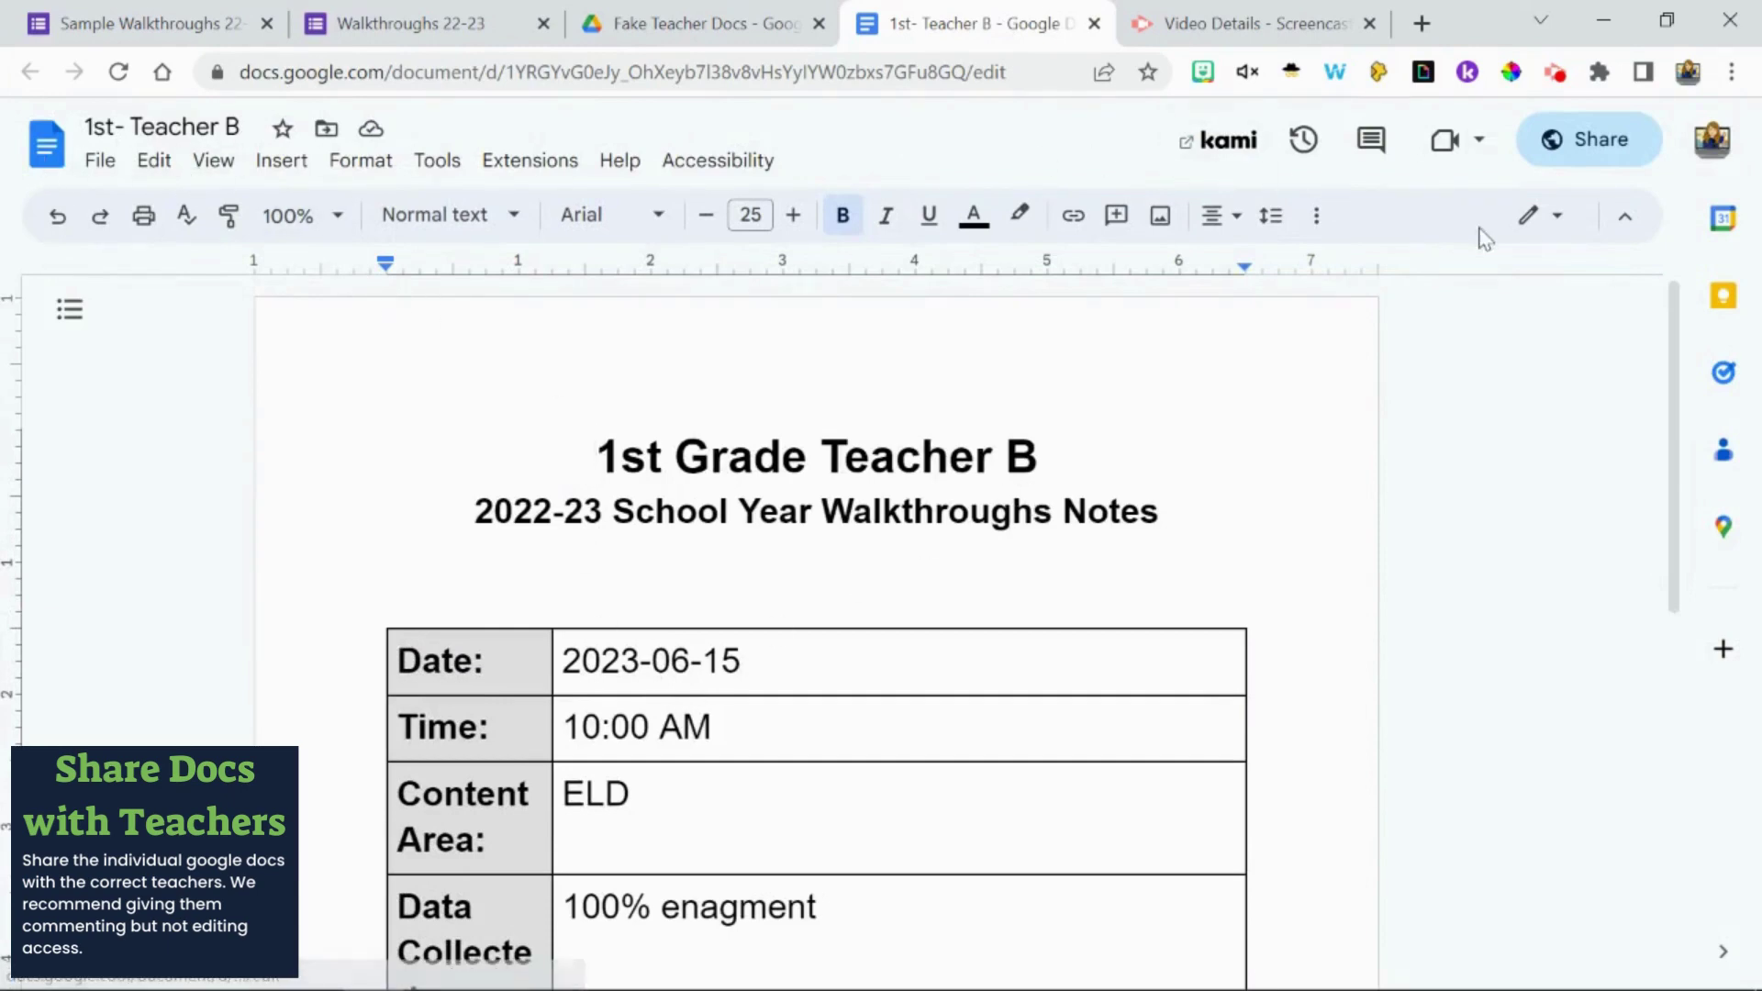
{"action": "left_click", "coordinate": [1573, 143]}
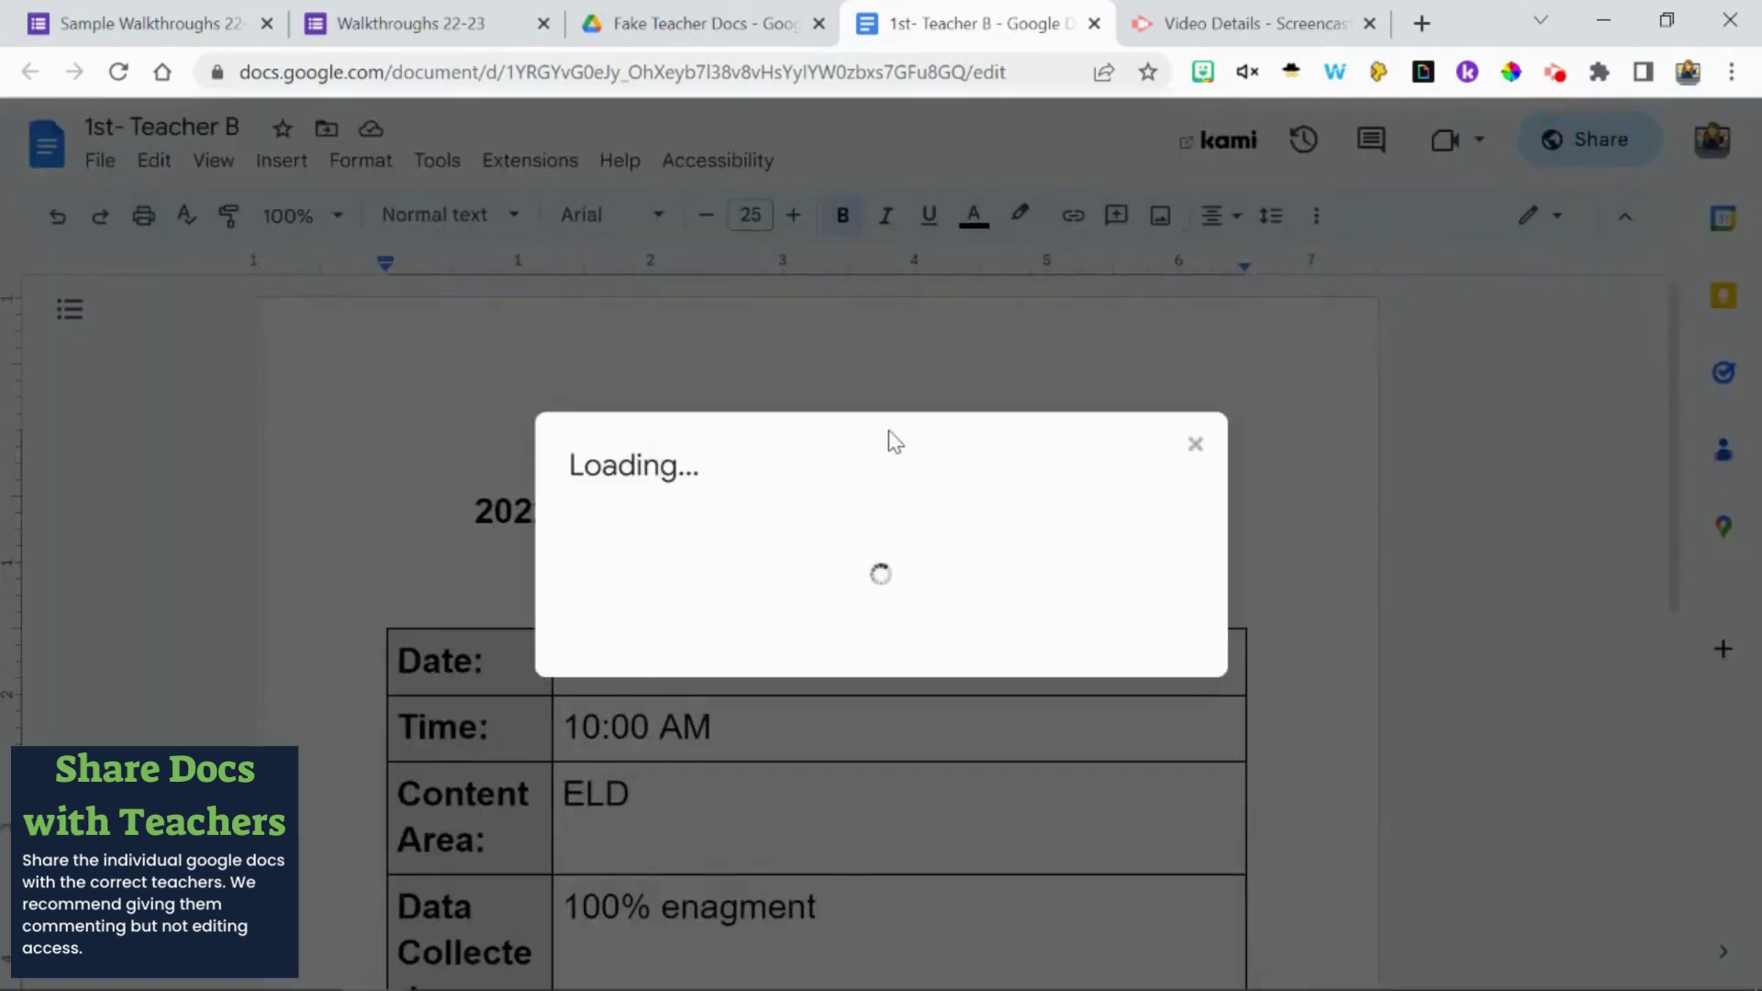